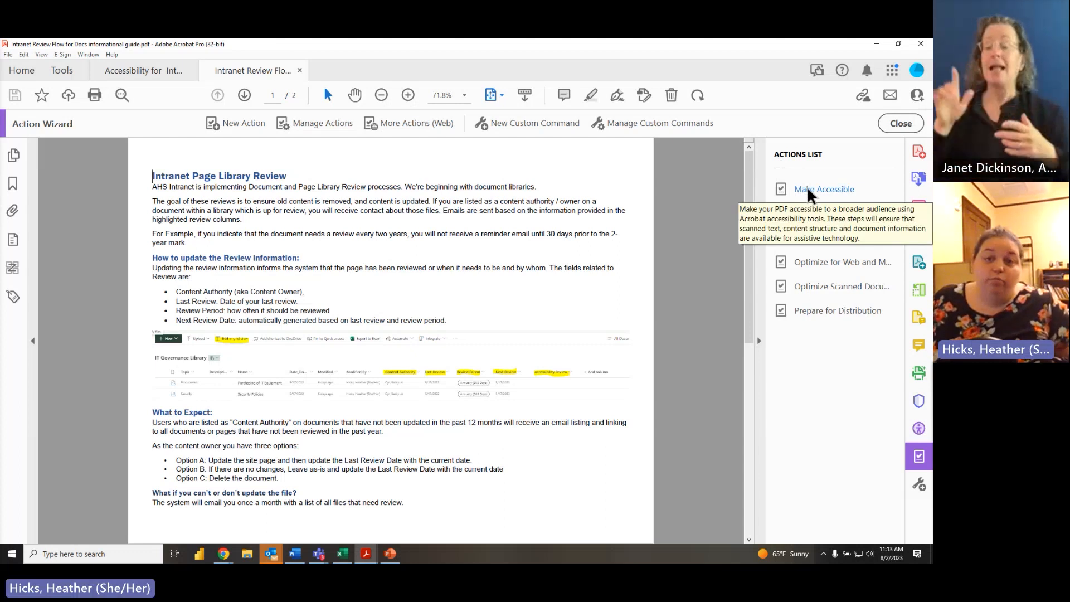
# - Start the Make Accessible action on the open intranet review PDF and allow write access to the filesystem
pyautogui.click(806, 193)
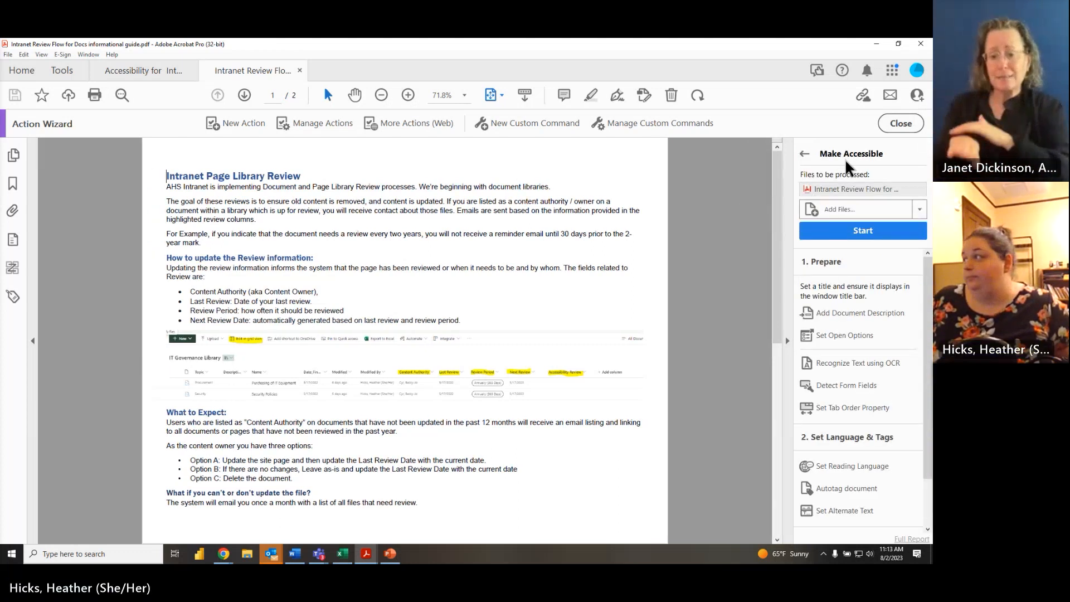
pyautogui.click(856, 226)
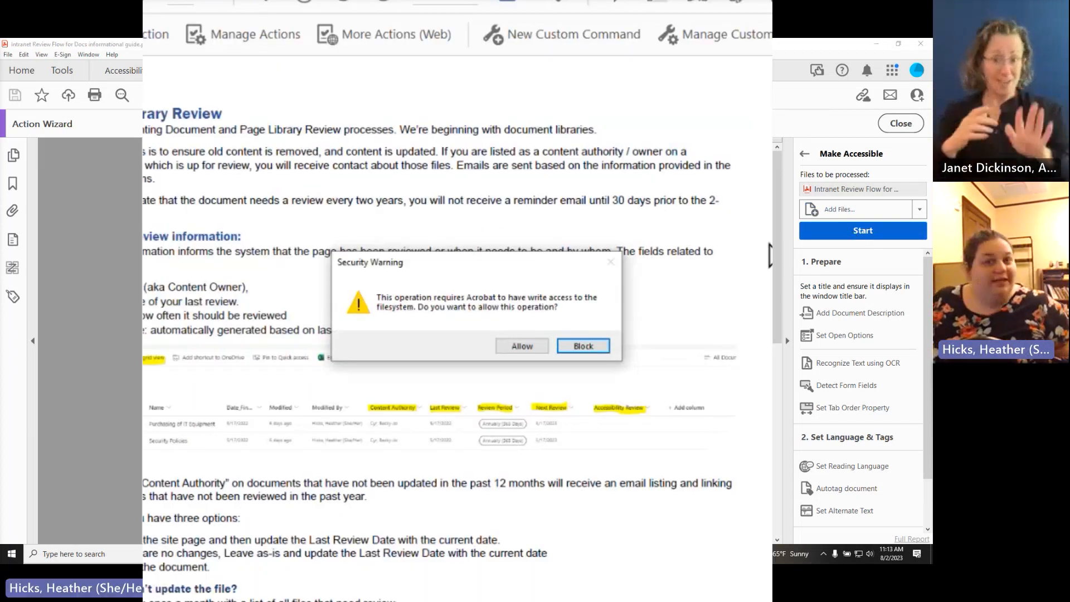
pyautogui.click(514, 348)
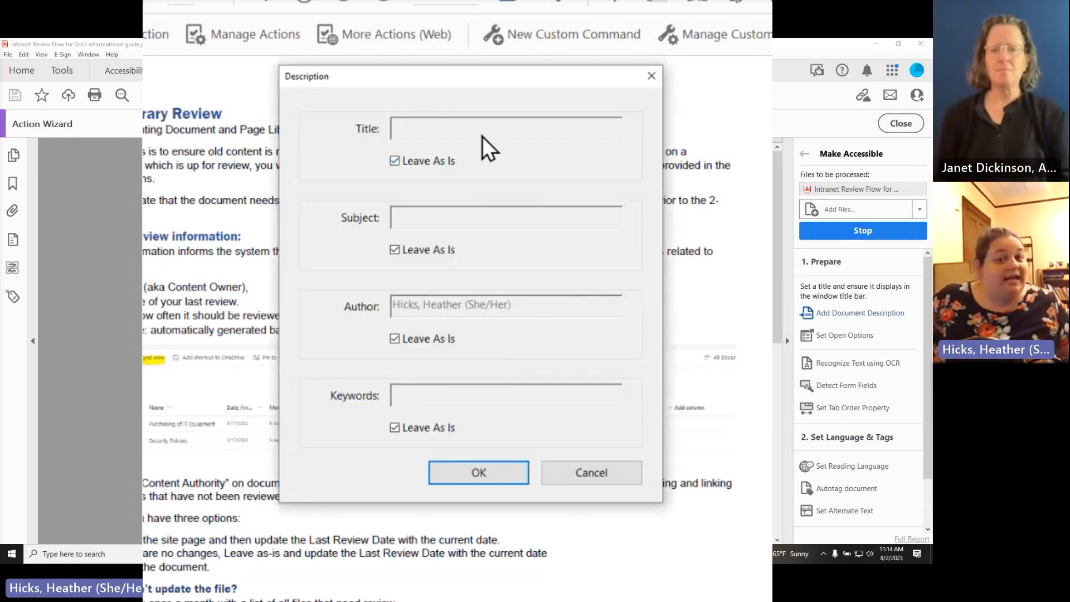
# - Set the document title to "Intranet Page Library Review" in the description, leaving subject, author and keywords as is
pyautogui.click(394, 161)
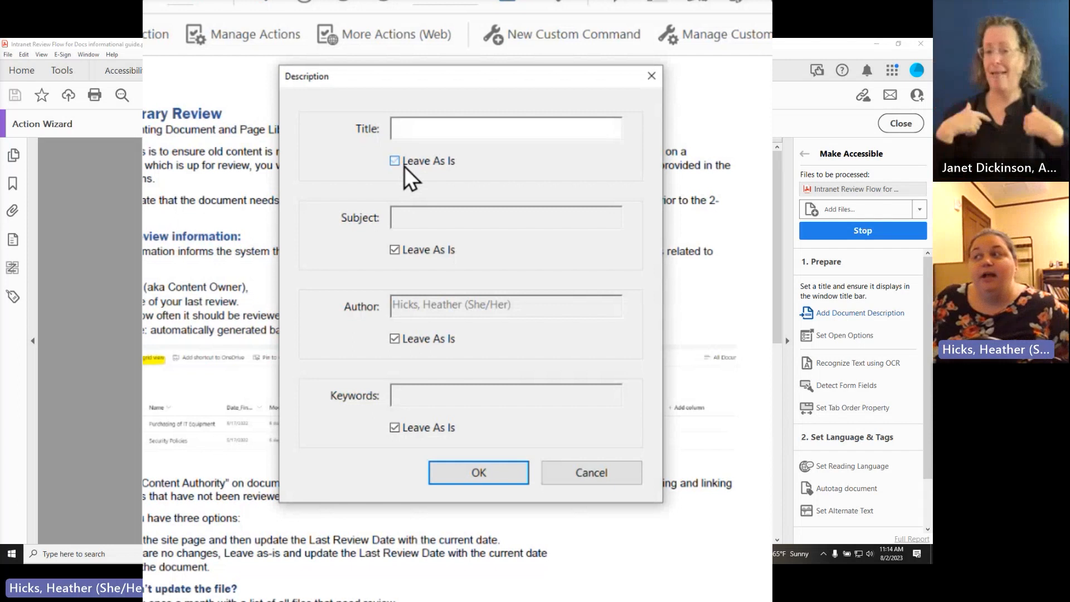
pyautogui.click(426, 129)
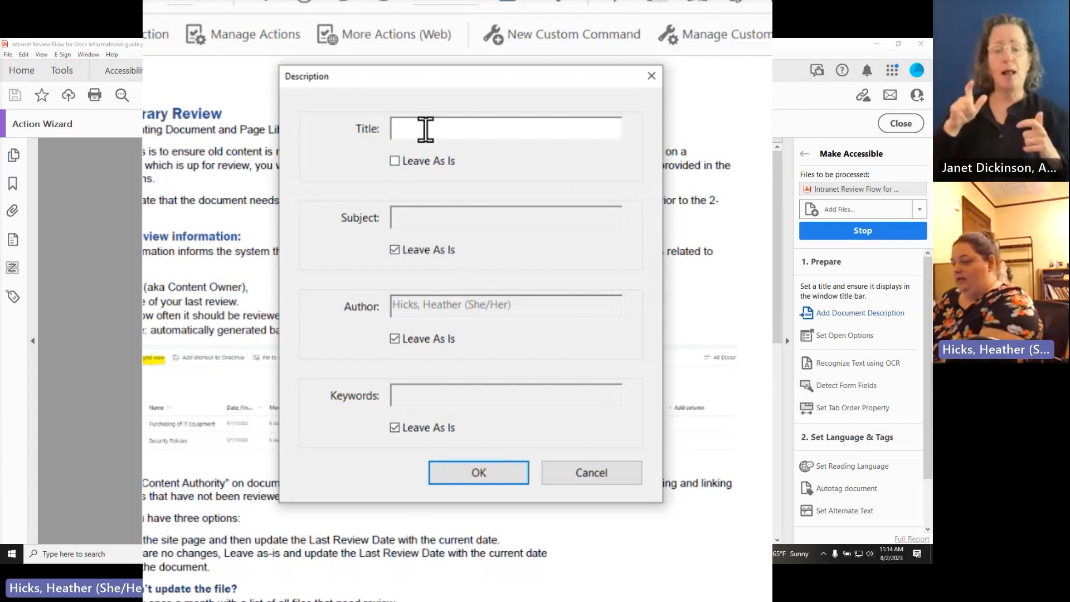
pyautogui.write('Intranet ')
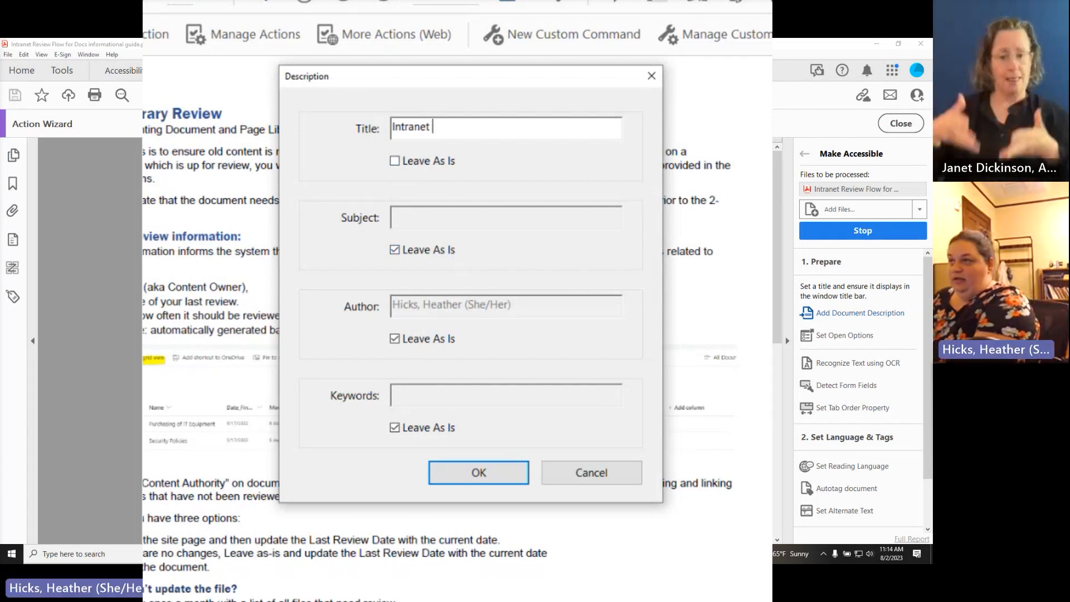
pyautogui.write('Page ')
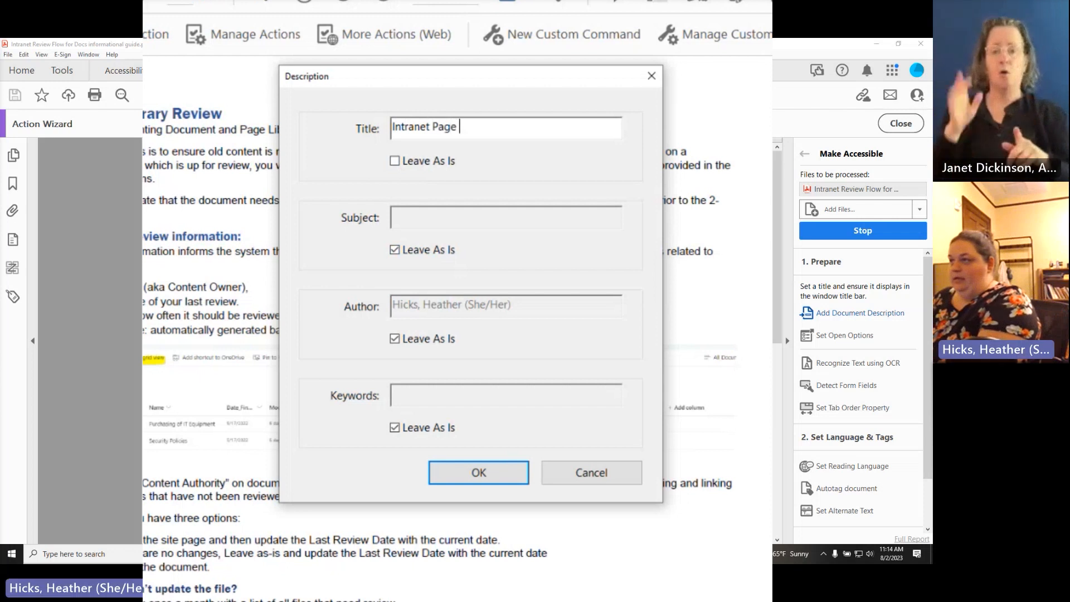
pyautogui.write('Library Rev')
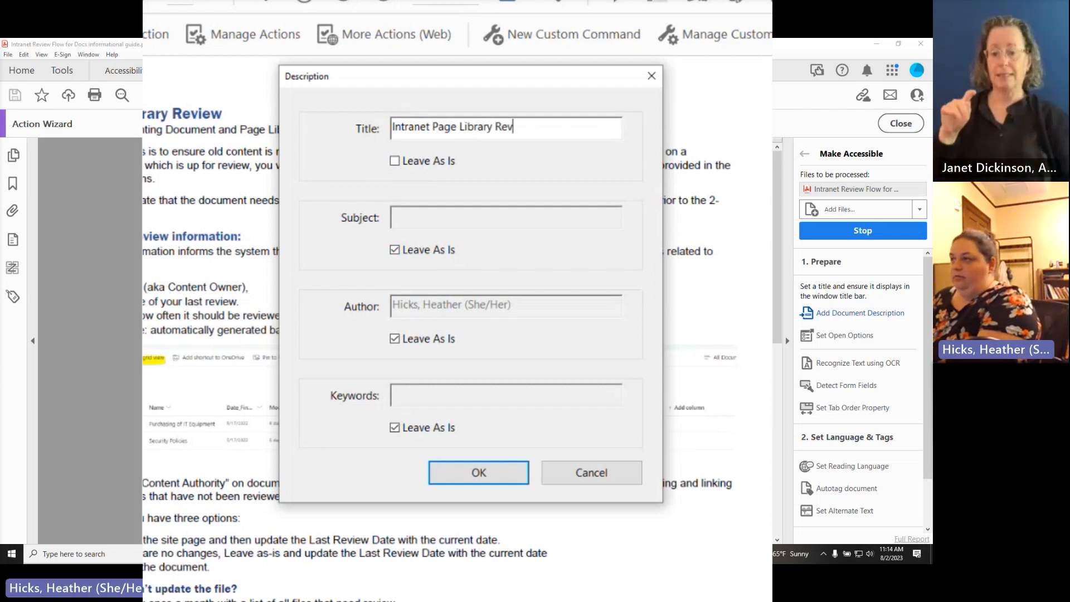
pyautogui.write('iew D')
pyautogui.press('BackSpace')
pyautogui.press('BackSpace')
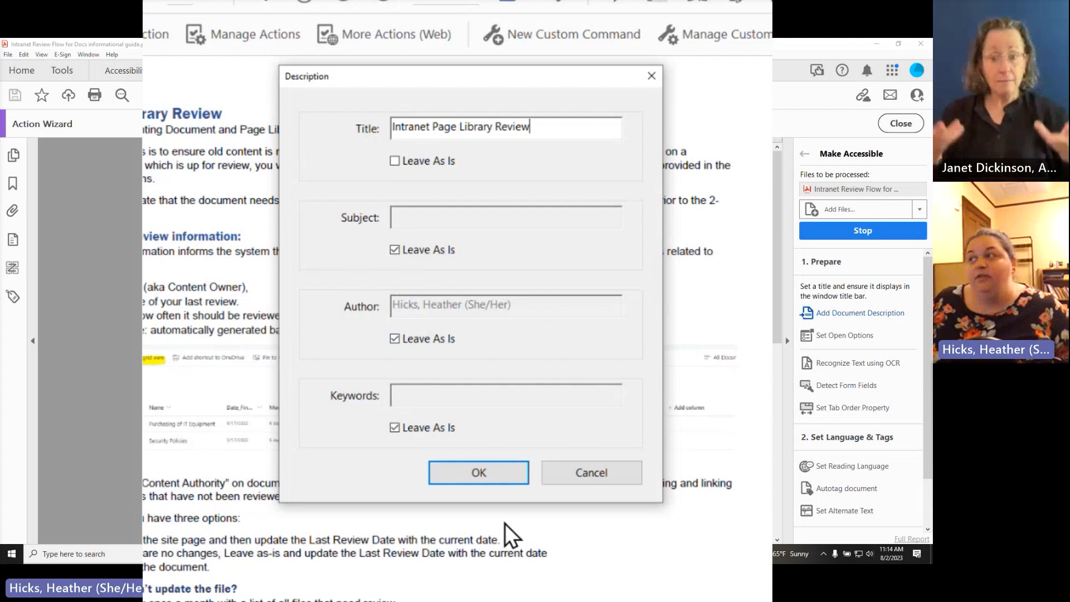
pyautogui.click(488, 481)
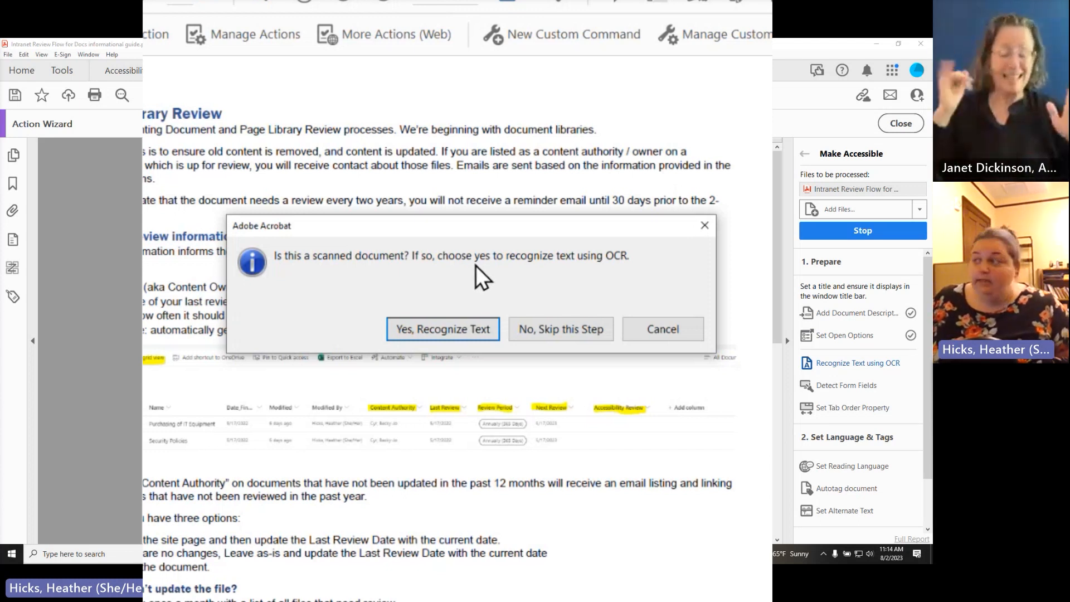
# - Skip text recognition and form field detection, and set the reading language to English
pyautogui.click(558, 333)
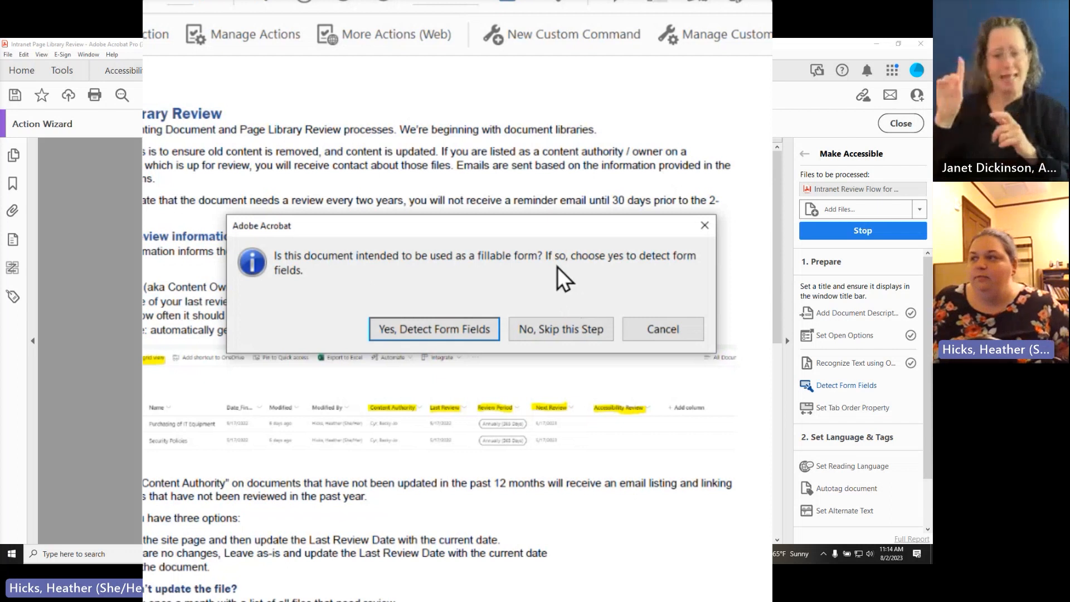
pyautogui.click(559, 328)
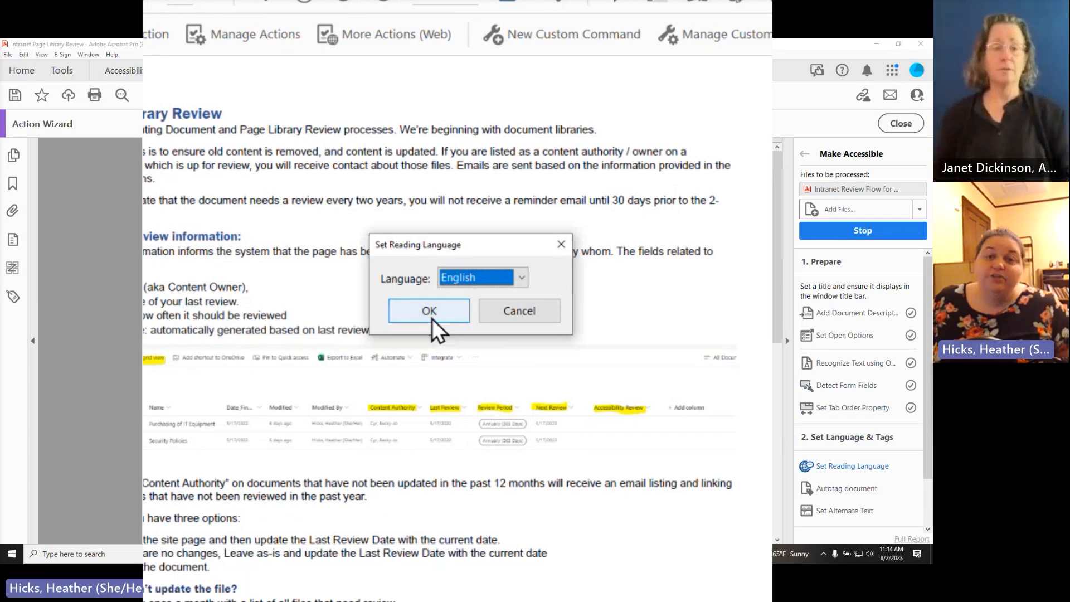
pyautogui.click(520, 278)
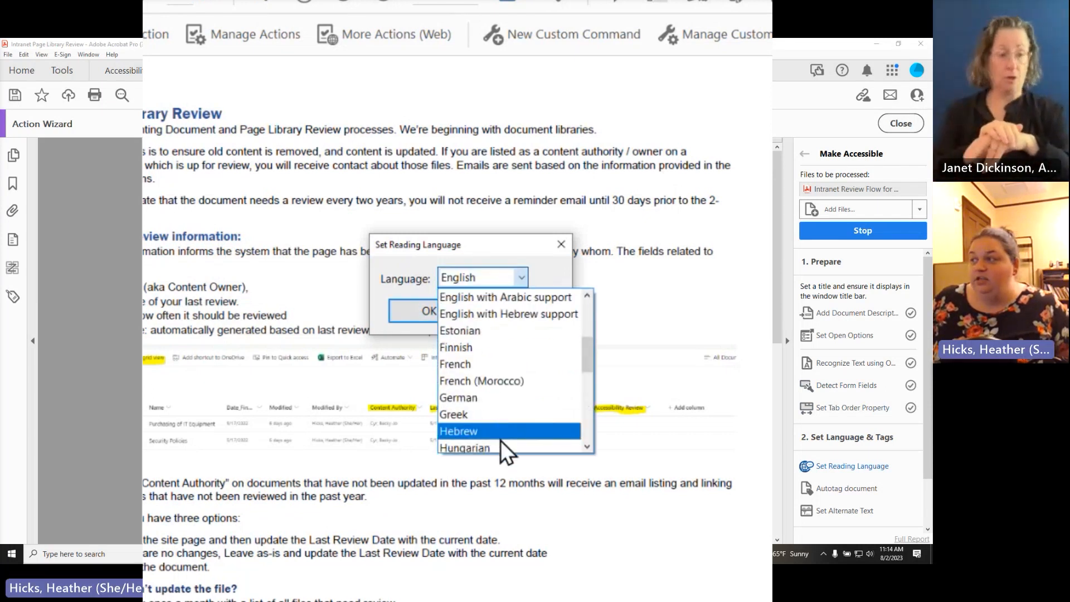
pyautogui.scroll(3, 501, 351)
pyautogui.moveTo(585, 322); pyautogui.dragTo(589, 337)
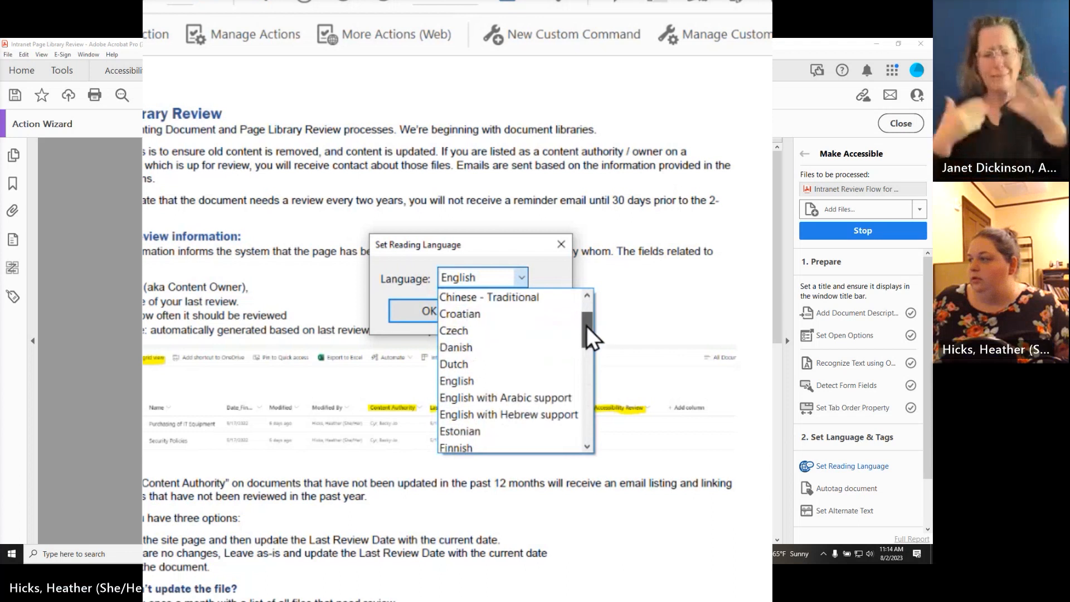
pyautogui.click(454, 381)
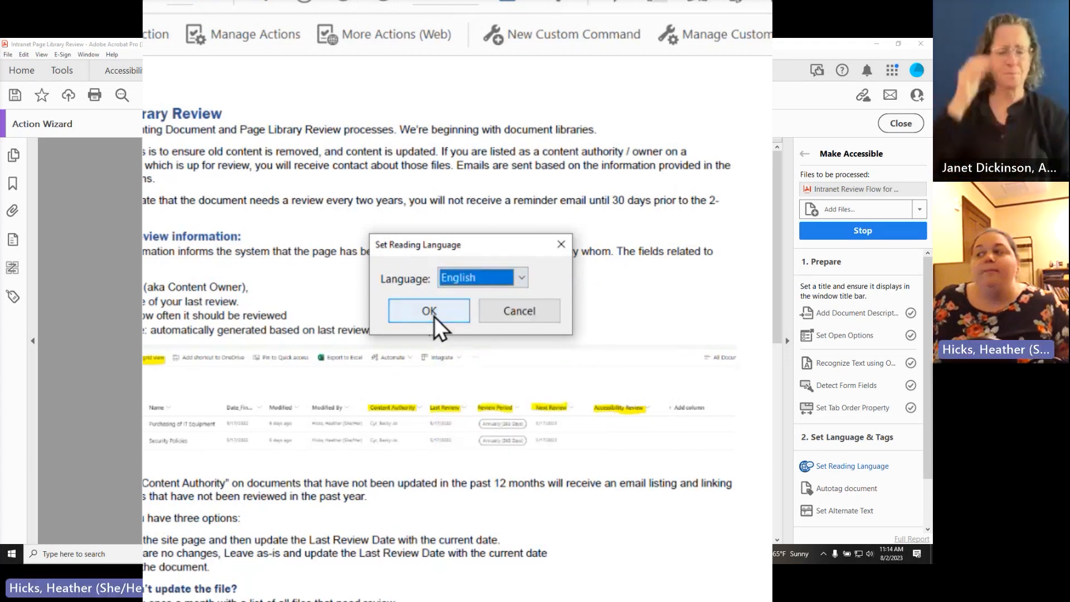
pyautogui.click(435, 323)
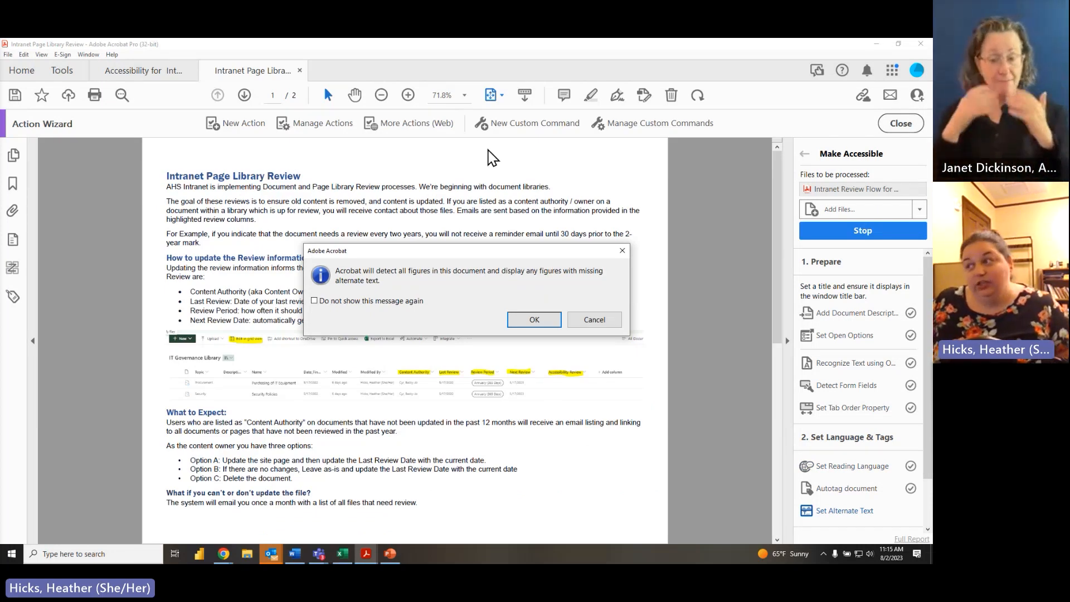
# - Check the figures for missing alternate text and run the accessibility check on all pages with the default checking options
pyautogui.click(534, 324)
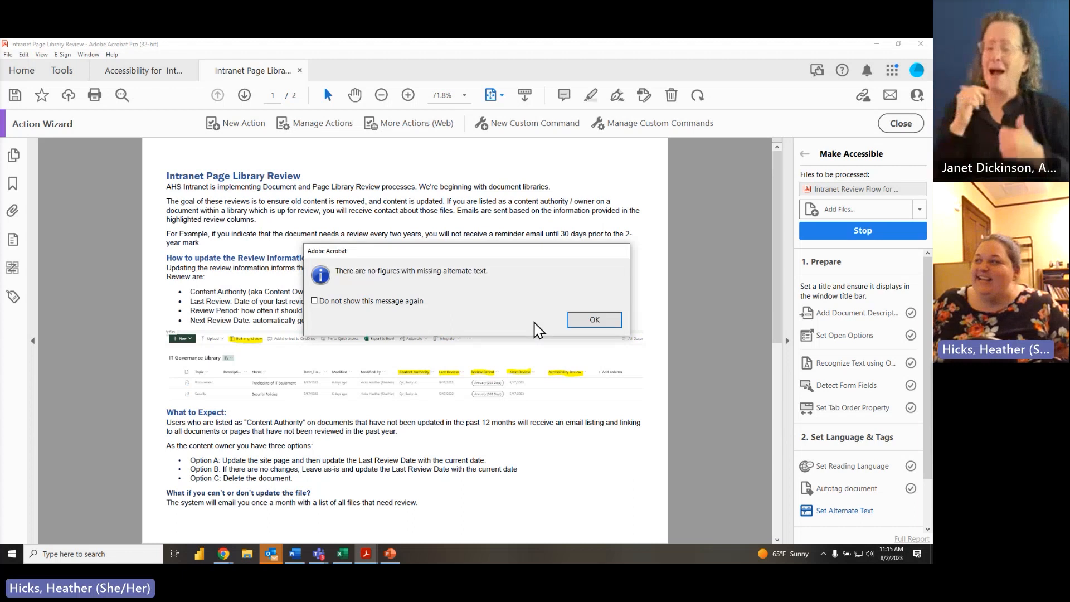
pyautogui.click(601, 319)
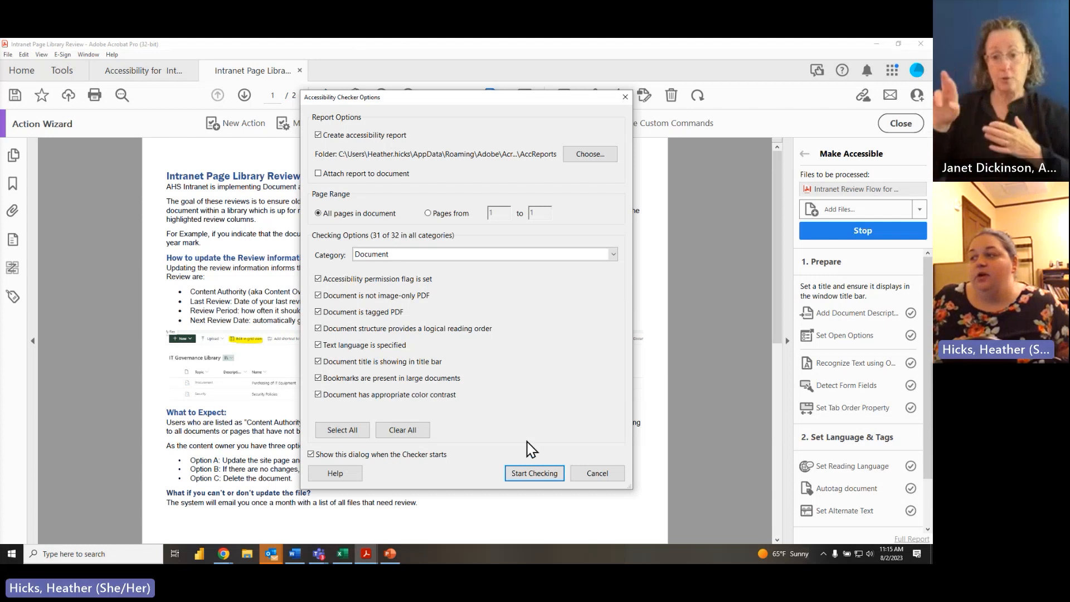
pyautogui.click(534, 473)
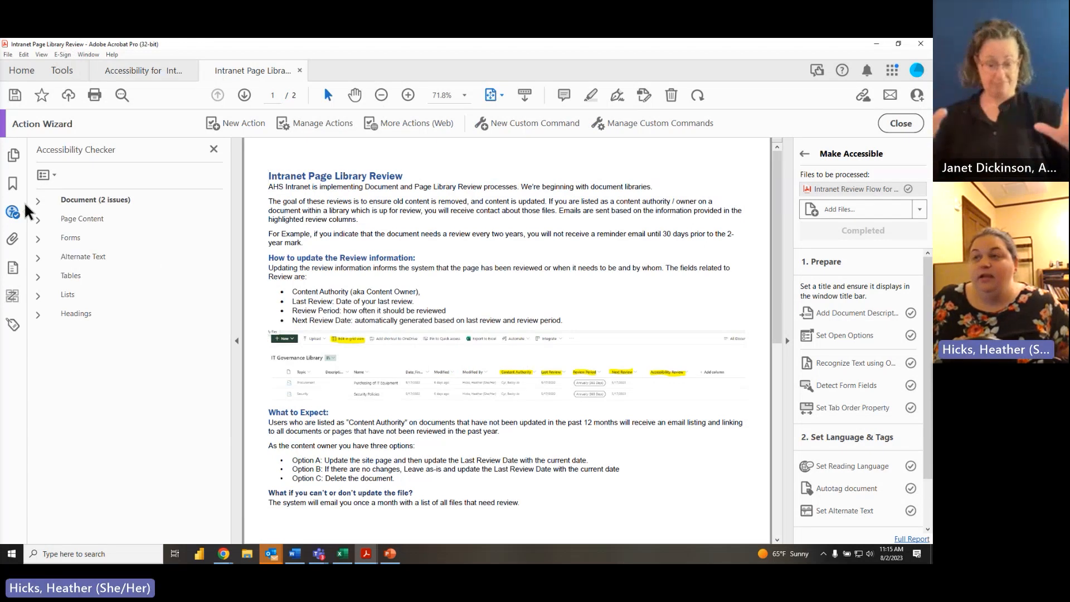
# - Review the Document category of the accessibility check results for items that need attention
pyautogui.click(43, 200)
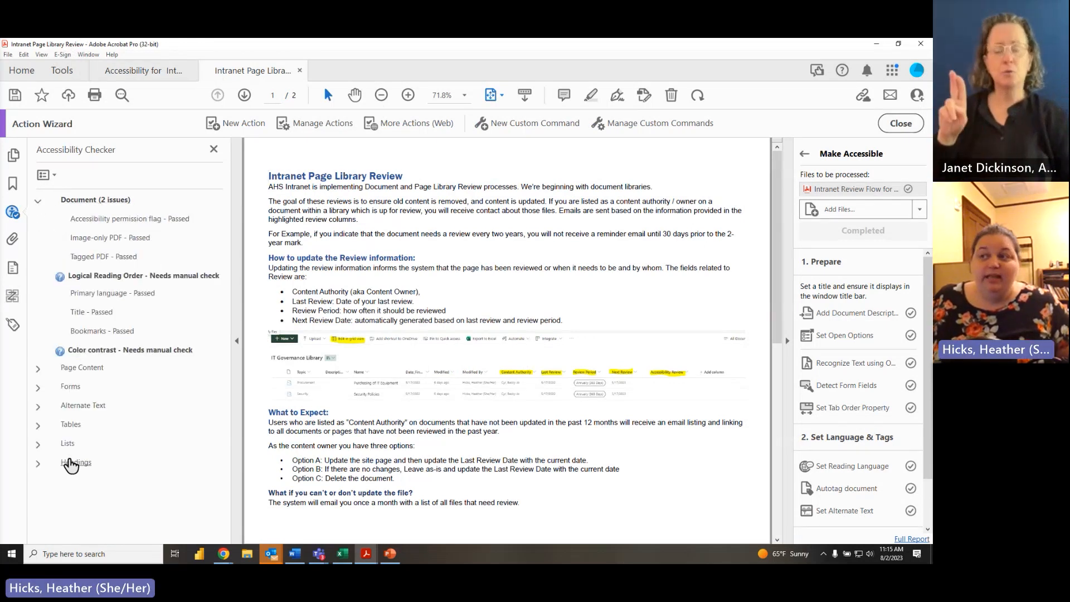
pyautogui.click(37, 201)
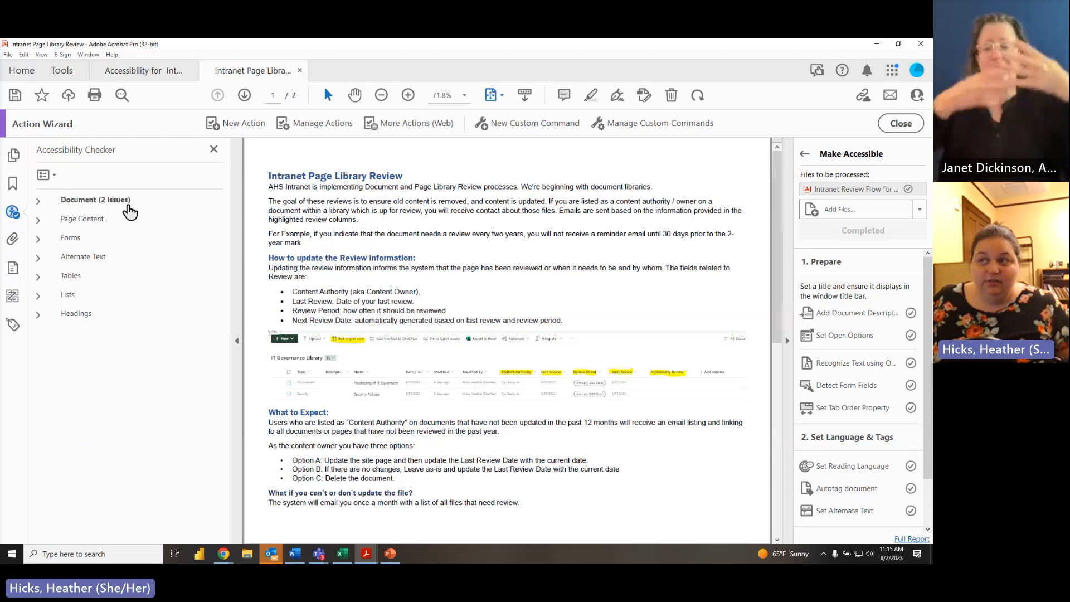
pyautogui.click(127, 207)
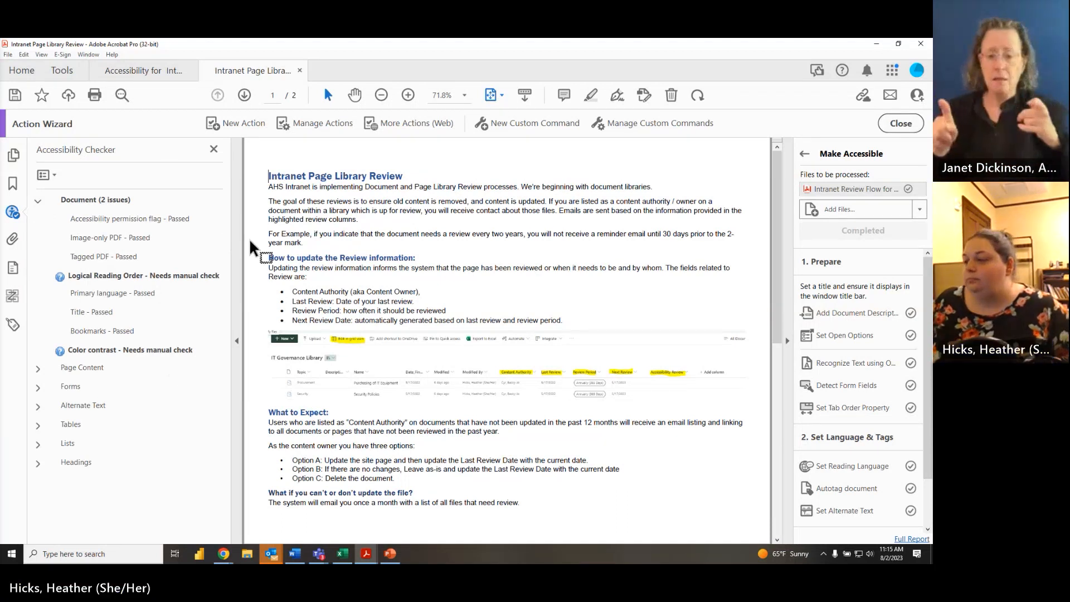
# - Run the accessibility check on the Accessibility for Internet Site Managers PDF and inspect its Page Content and Headings results
pyautogui.click(124, 70)
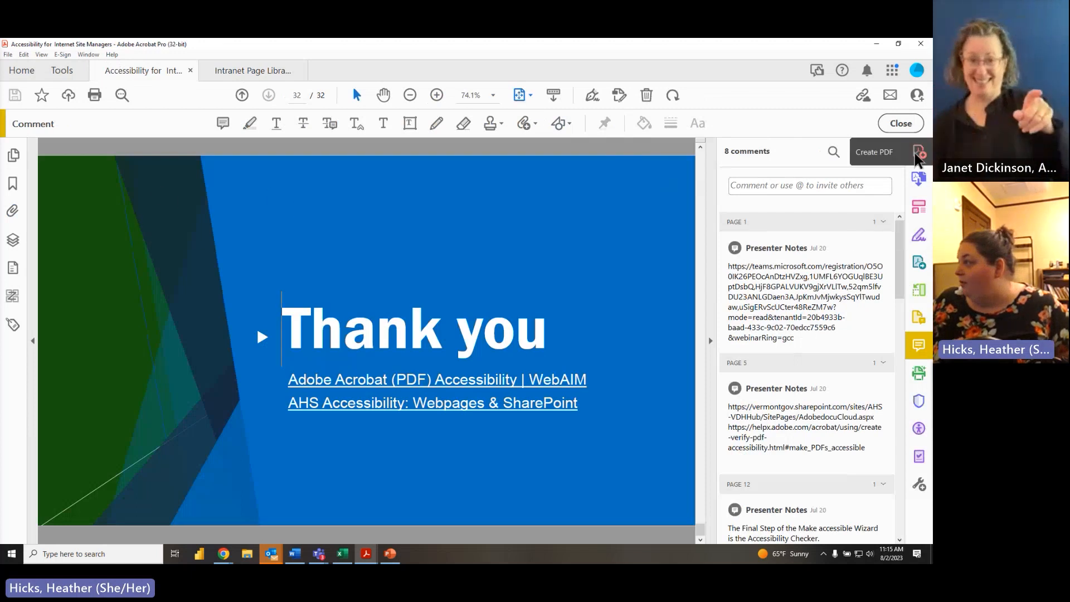
pyautogui.click(900, 123)
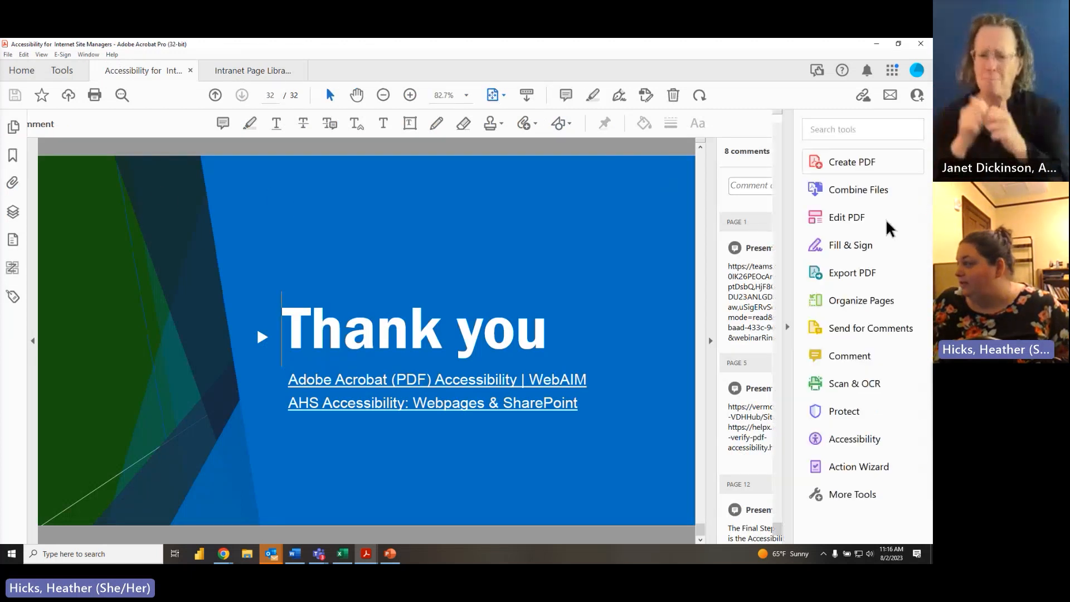
pyautogui.click(817, 449)
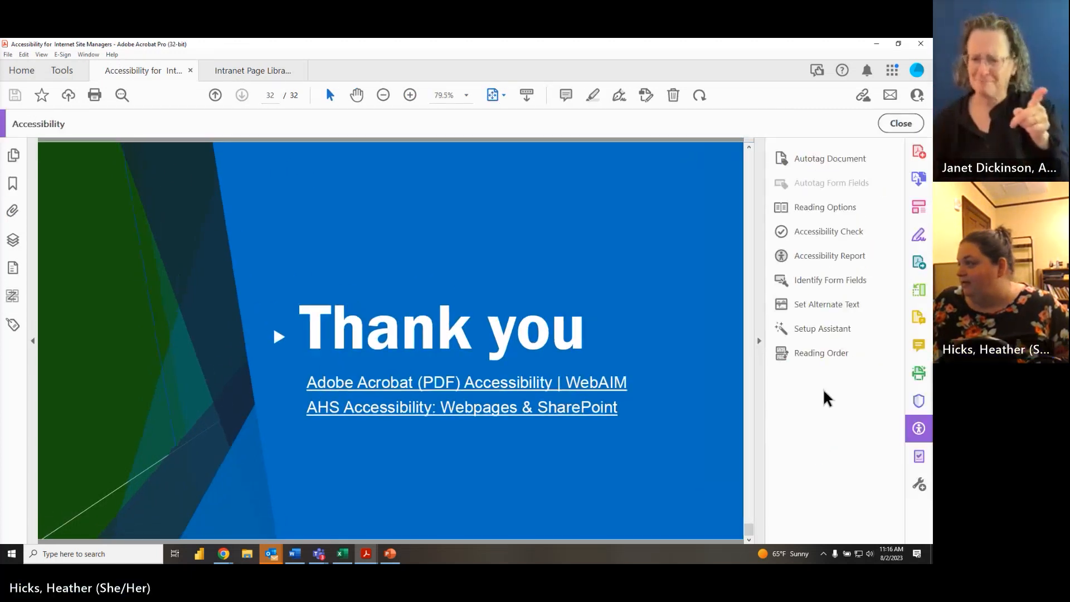
pyautogui.click(828, 233)
pyautogui.click(536, 475)
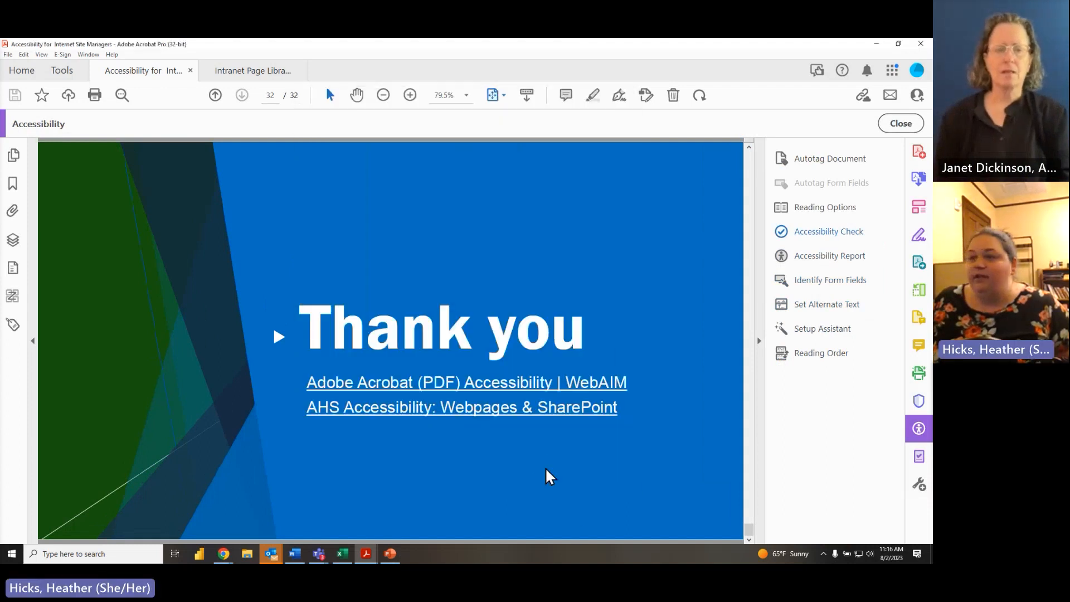
pyautogui.click(38, 220)
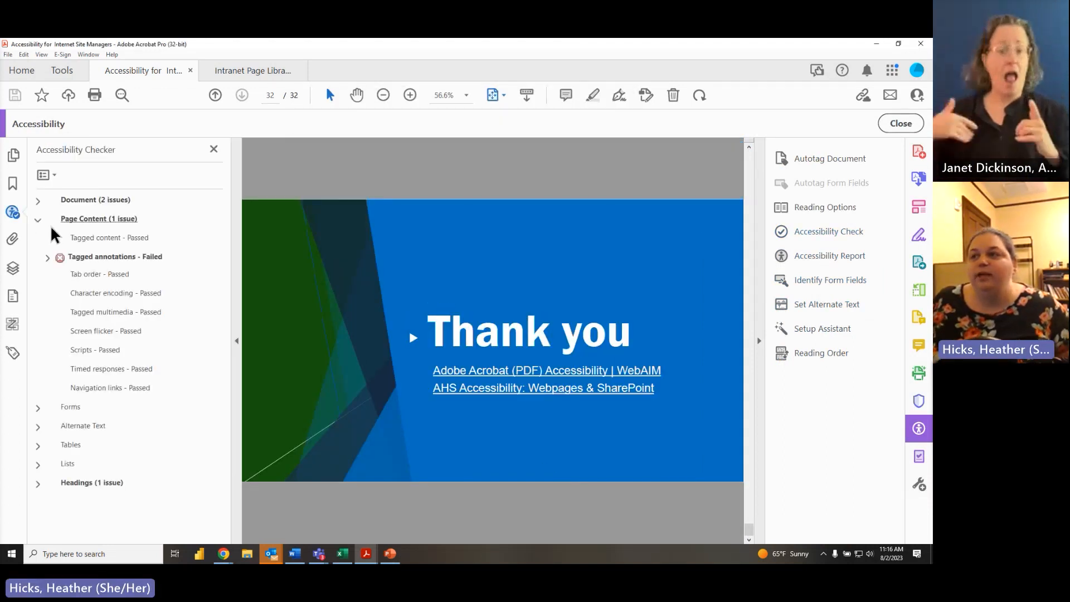
pyautogui.click(38, 483)
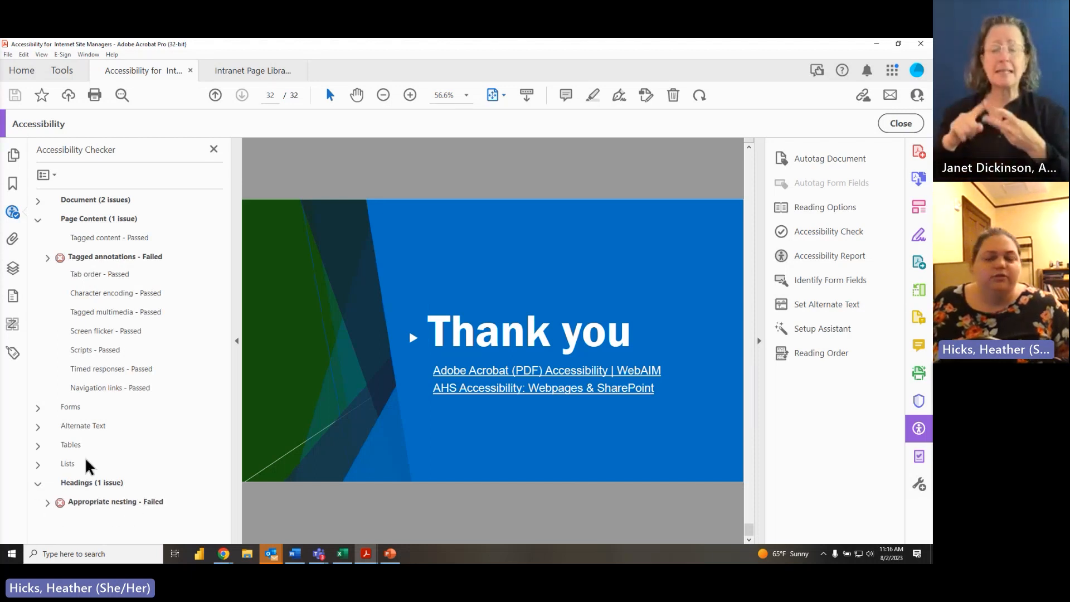
# - Return to the Intranet Page Library Review PDF and bring up the alternate text of its figures for editing
pyautogui.click(246, 71)
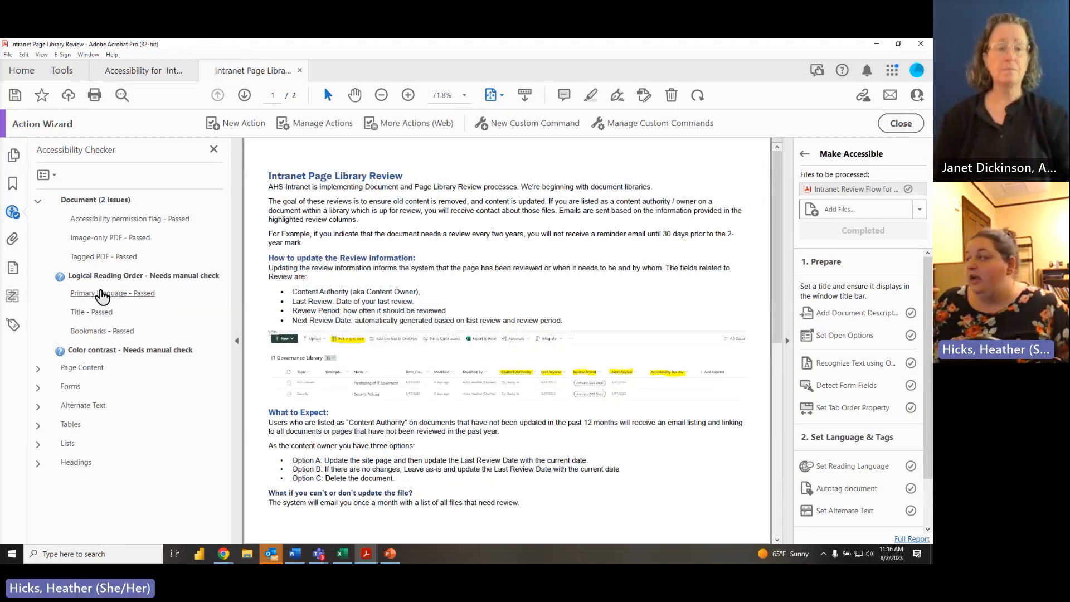
pyautogui.click(889, 128)
pyautogui.click(887, 129)
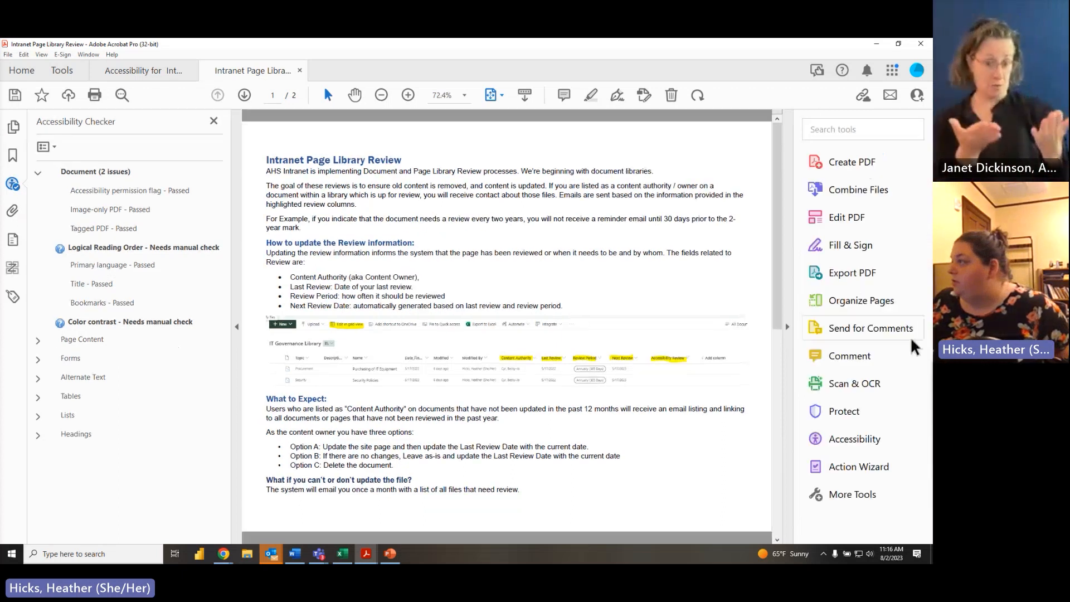
pyautogui.click(865, 444)
pyautogui.click(851, 302)
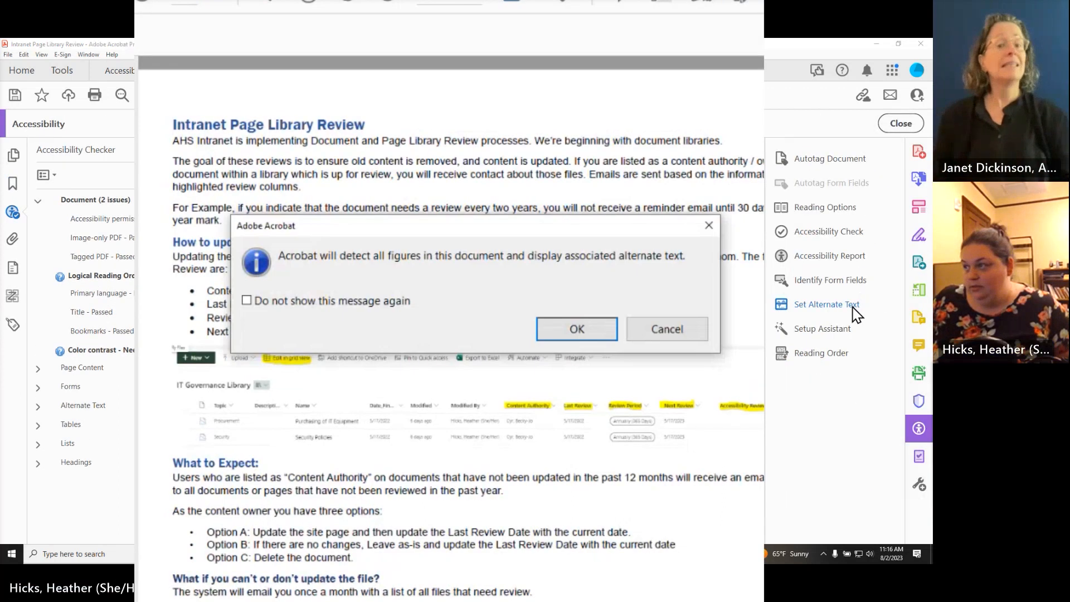
pyautogui.click(577, 328)
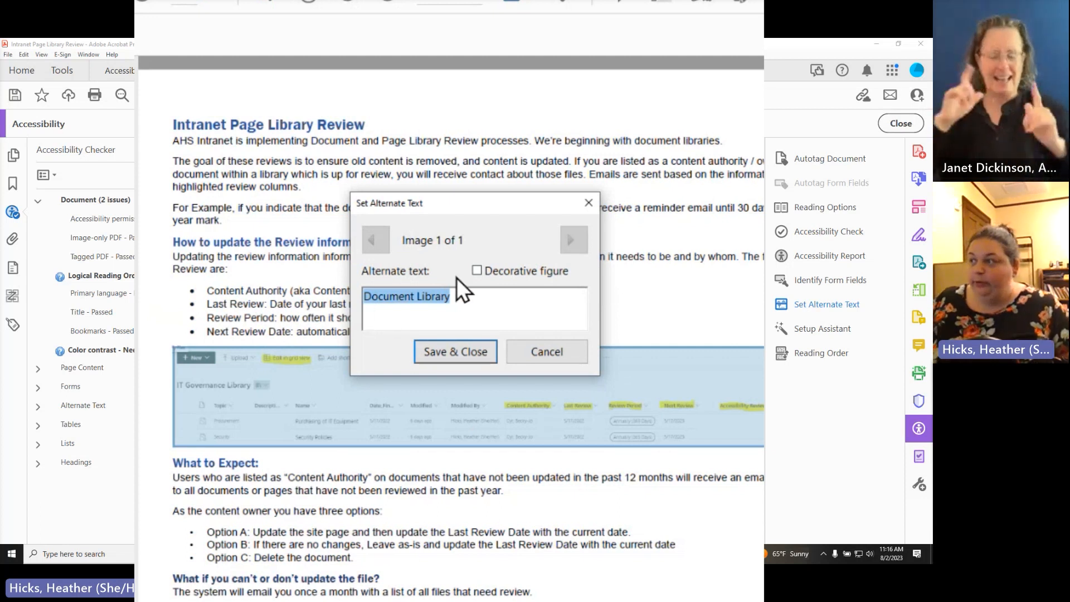
# - Try the decorative figure setting, switch it back off, and save the image's alternate text as "Document Library"
pyautogui.click(534, 303)
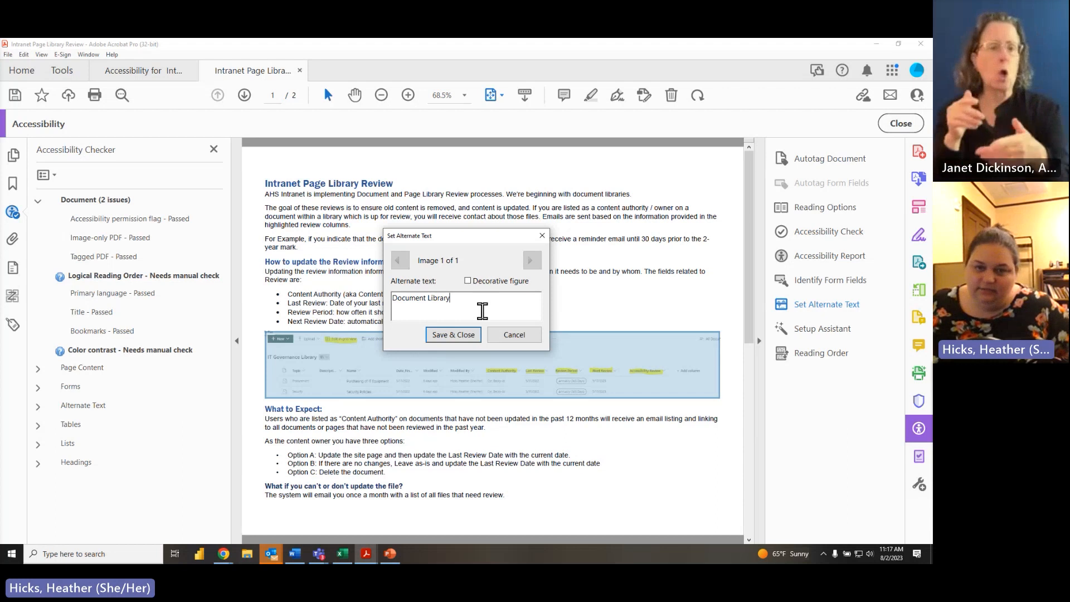
pyautogui.click(467, 281)
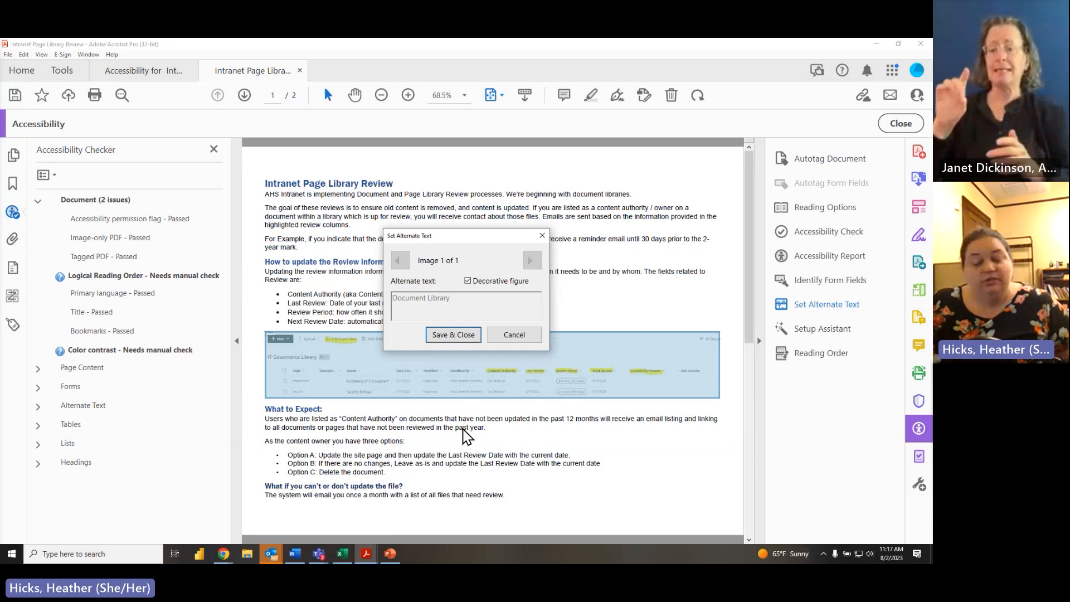
pyautogui.click(468, 280)
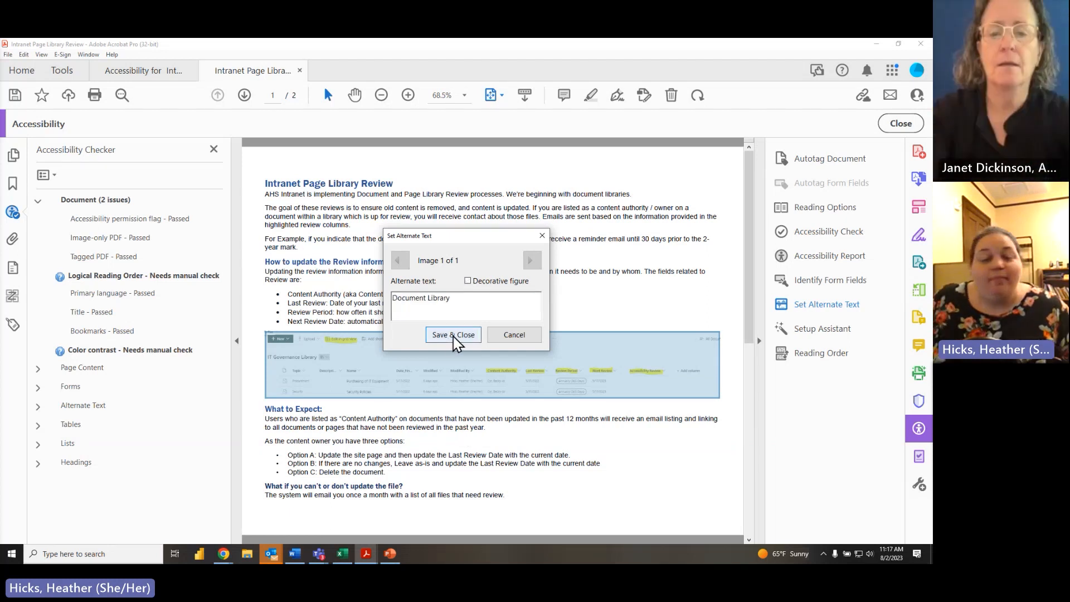
pyautogui.click(453, 335)
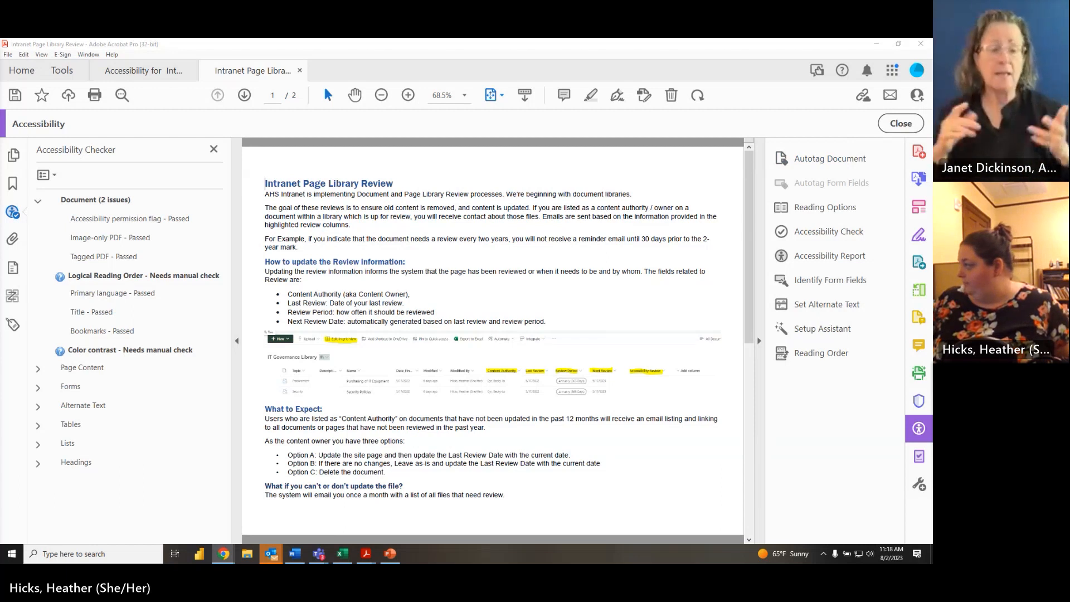
# - Switch to the WebAIM Contrast Checker in the browser and size its window to sit beside the PDF
pyautogui.moveTo(932, 184); pyautogui.dragTo(499, 90)
pyautogui.moveTo(378, 99); pyautogui.dragTo(818, 58)
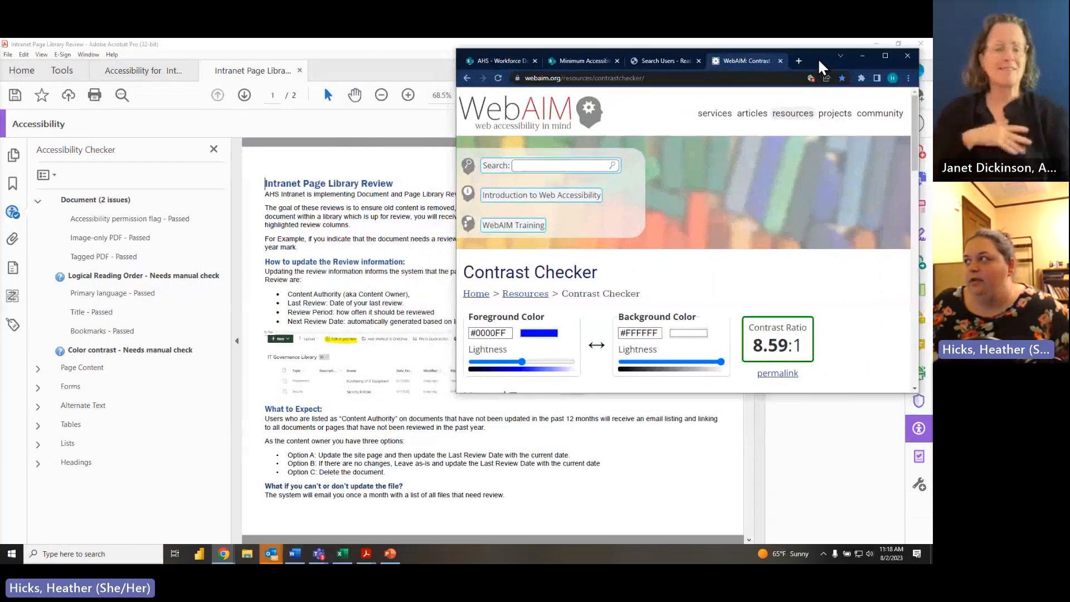
pyautogui.moveTo(457, 393); pyautogui.dragTo(520, 536)
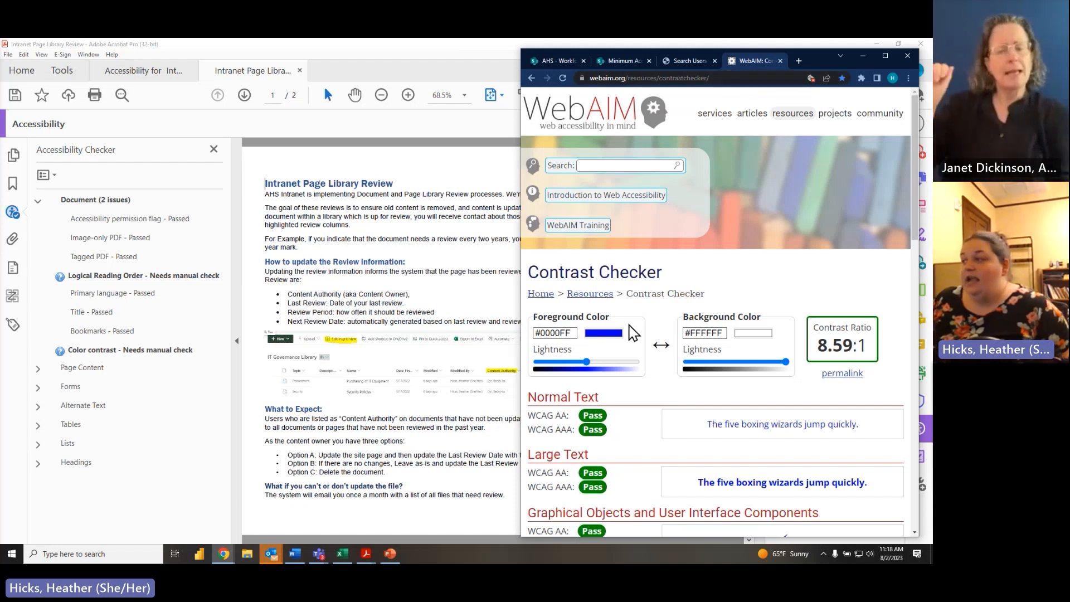
# - Sample the PDF title's blue, #2F5496, as the foreground color and review its contrast results against the #FFFFFF background
pyautogui.click(602, 333)
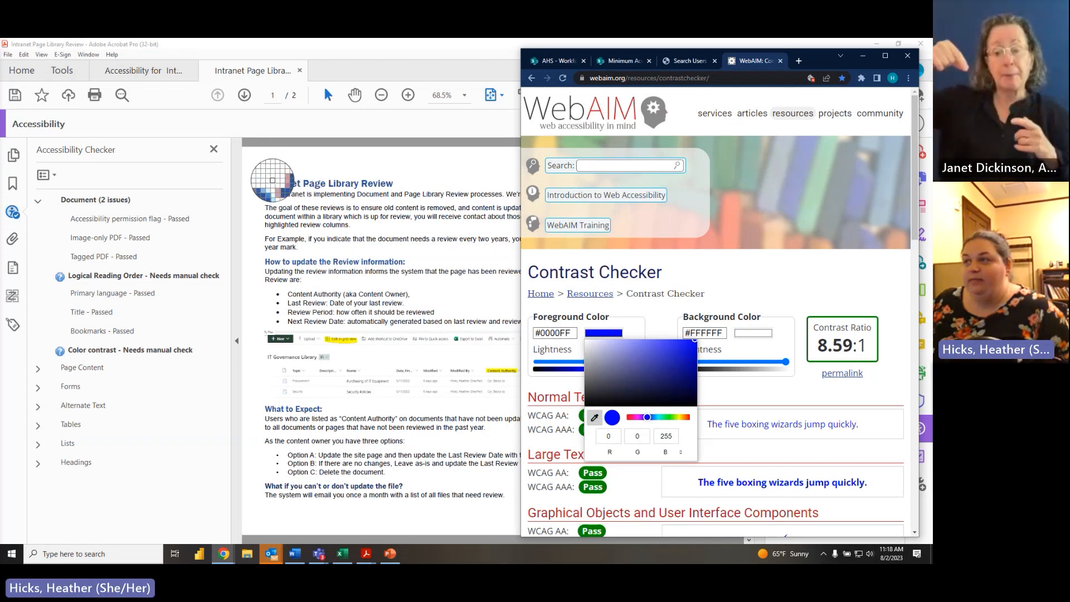
pyautogui.click(273, 182)
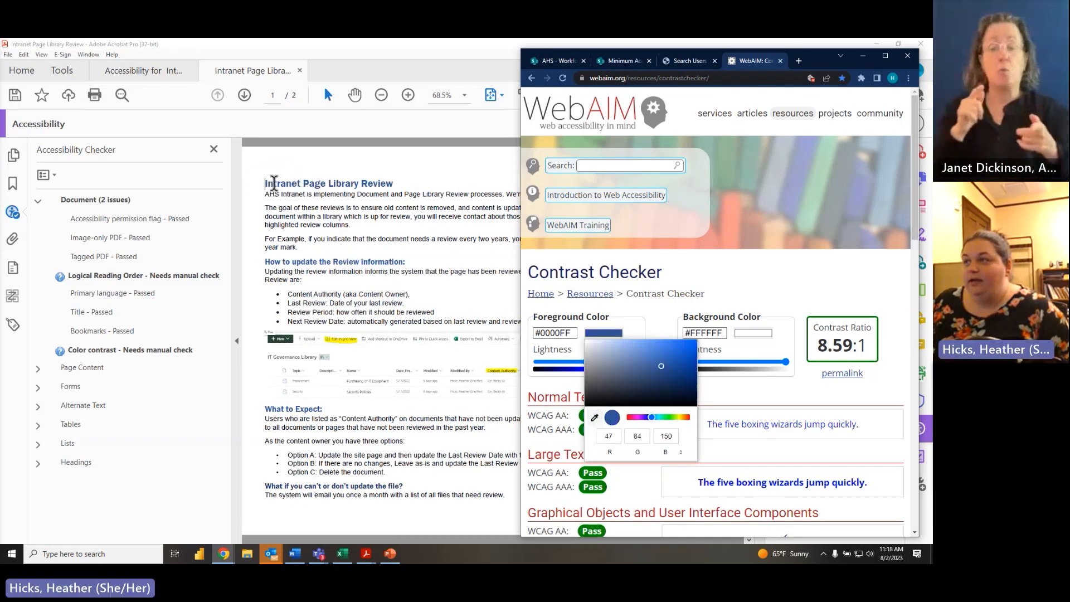
pyautogui.click(719, 301)
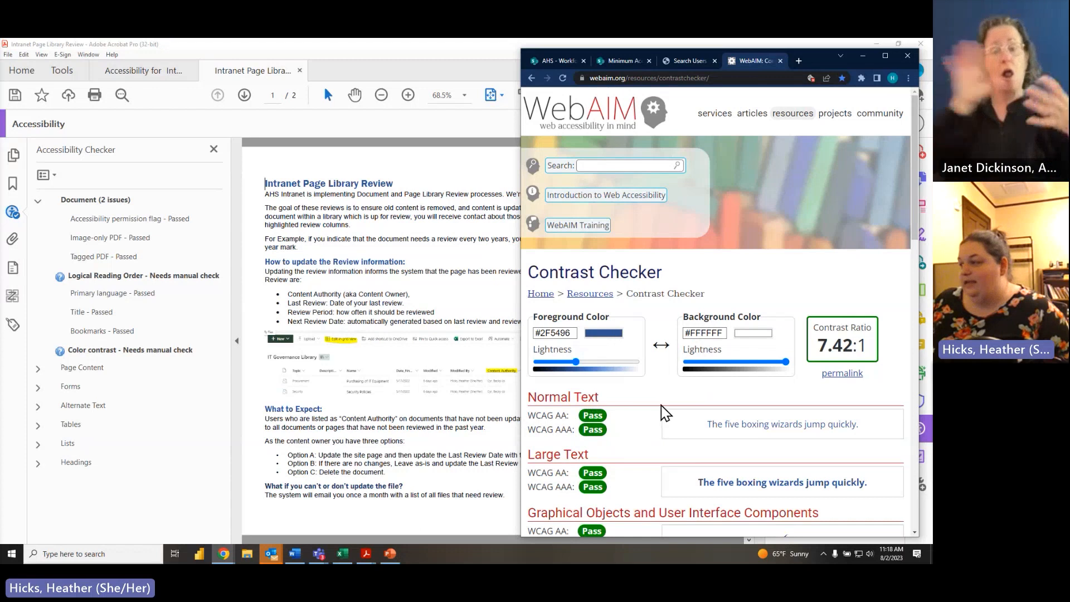
pyautogui.scroll(-2, 614, 333)
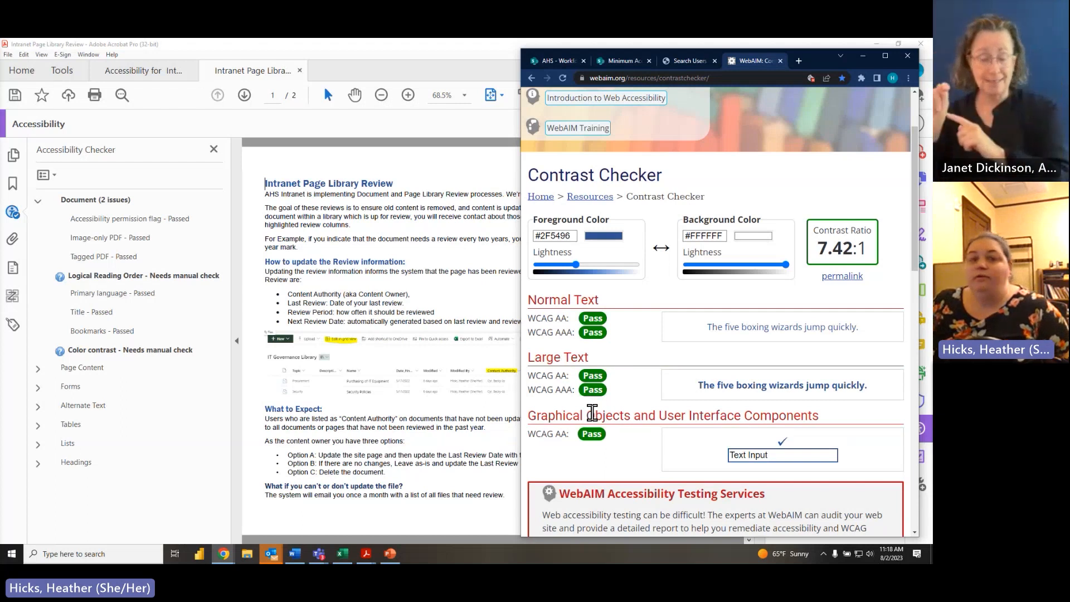
# - Compare the contrast results of lighter foreground shades such as #7095D2 and #3D70C2, and darken the color to #2F5593
pyautogui.moveTo(576, 266); pyautogui.dragTo(600, 269)
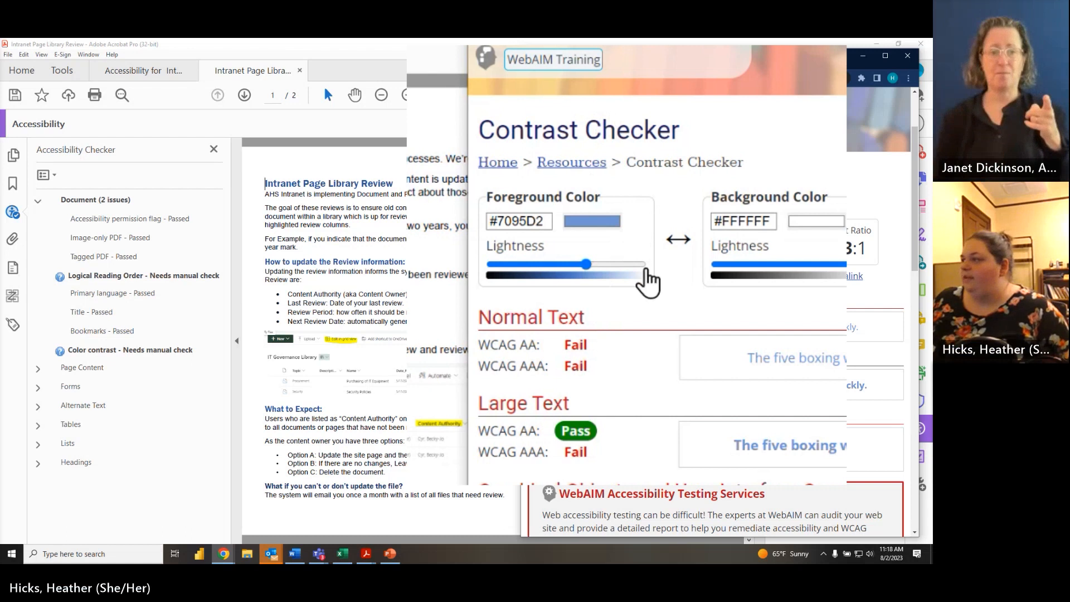
pyautogui.moveTo(486, 344); pyautogui.dragTo(640, 374)
pyautogui.click(484, 353)
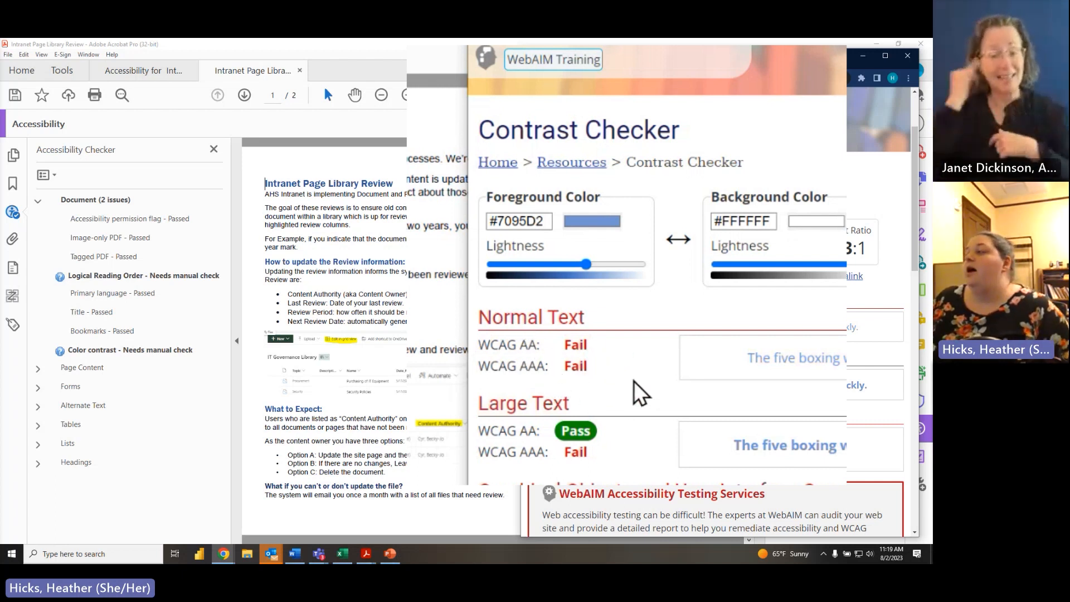
pyautogui.moveTo(585, 265); pyautogui.dragTo(566, 267)
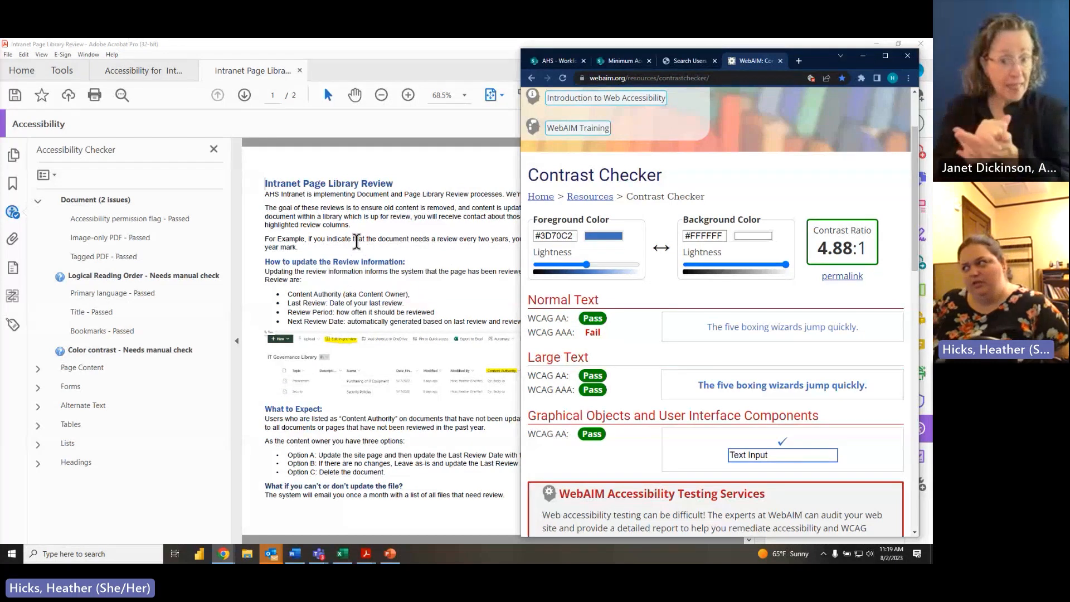
pyautogui.moveTo(586, 265)
pyautogui.mouseDown()
pyautogui.moveTo(602, 266)
pyautogui.moveTo(574, 267)
pyautogui.mouseUp()
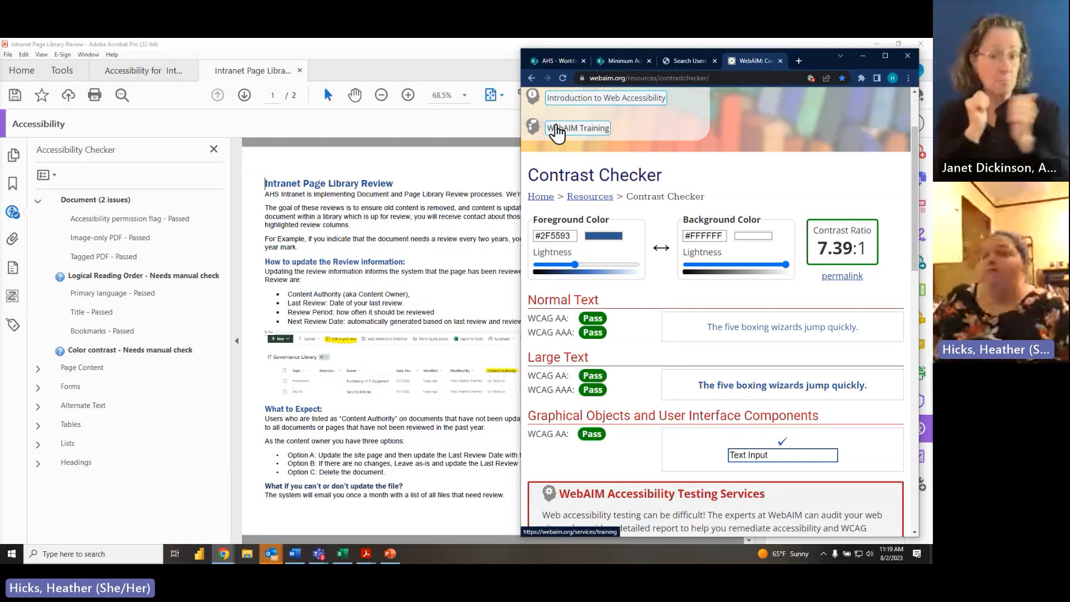
# - Return to the Intranet Page Library Review PDF and mark the Color contrast check as passed
pyautogui.click(405, 251)
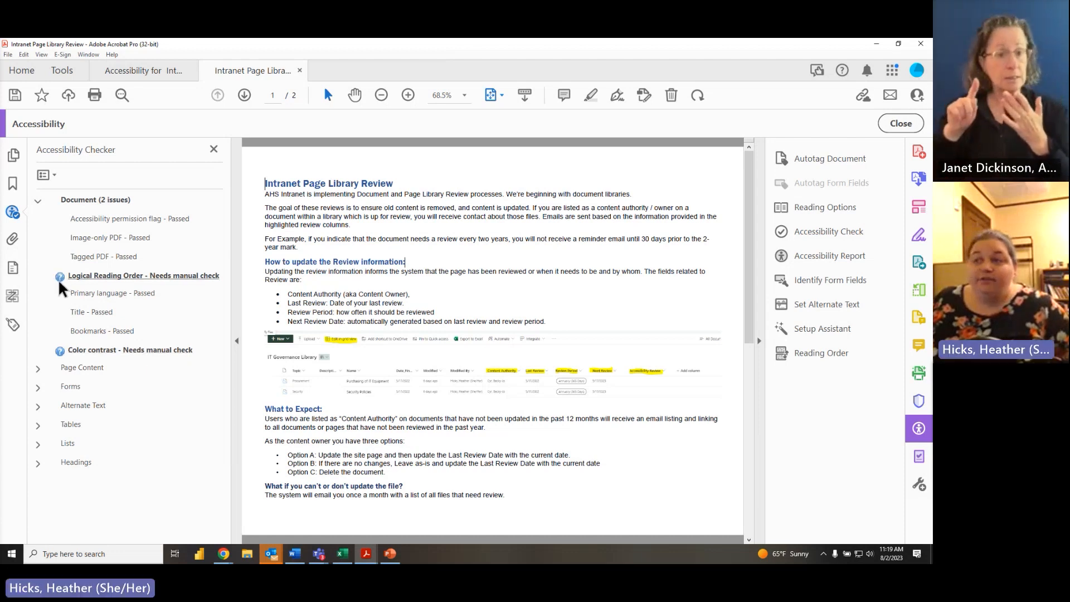
pyautogui.rightClick(160, 352)
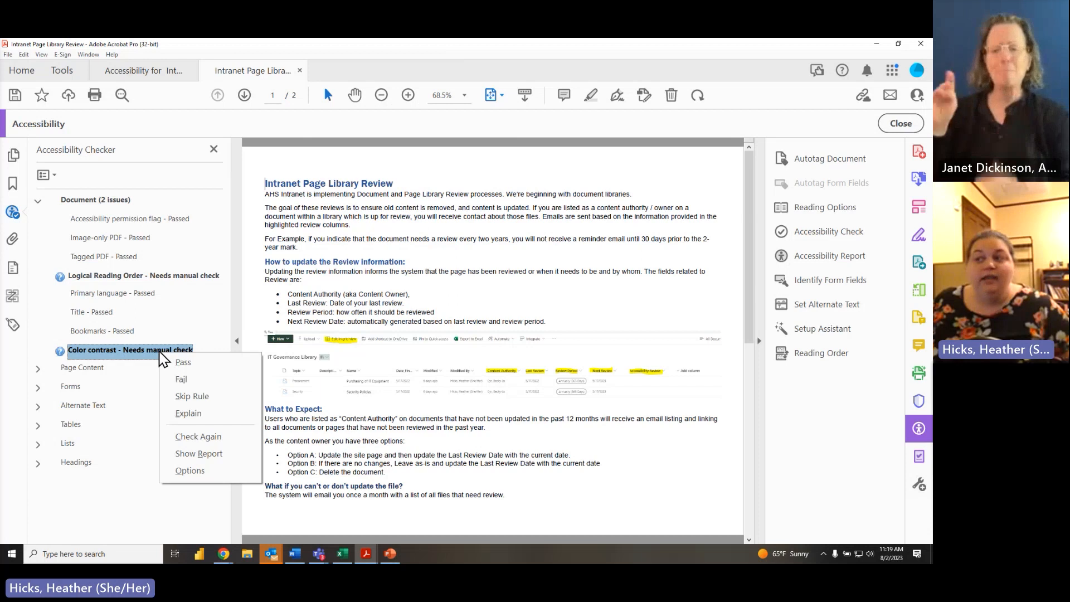
pyautogui.click(192, 364)
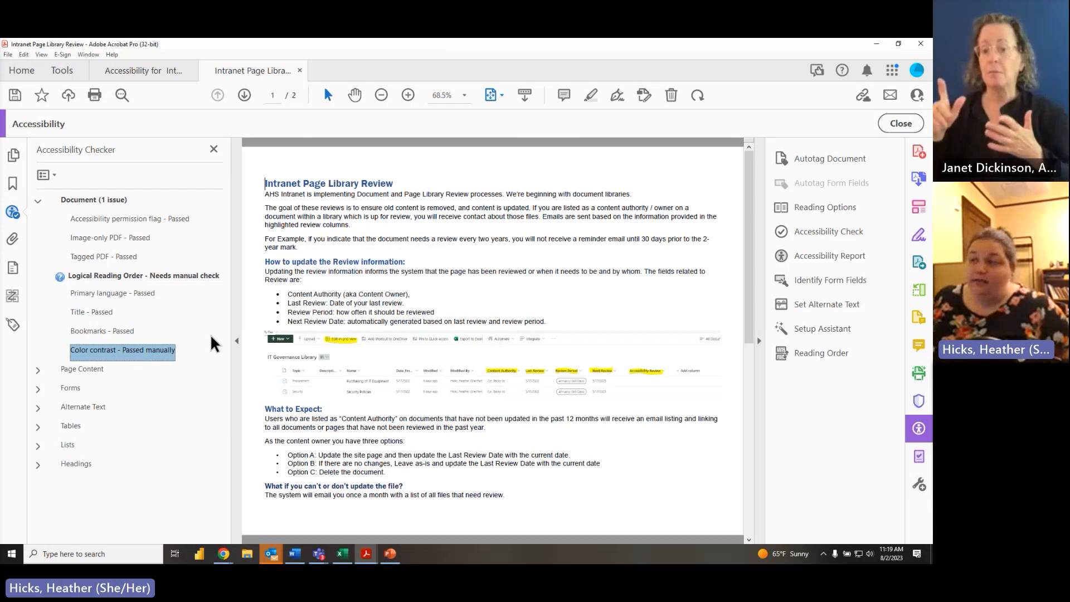
# - For the Logical Reading Order check, show the page content order and move page 1's Image item directly after the Next Review Date item
pyautogui.click(132, 279)
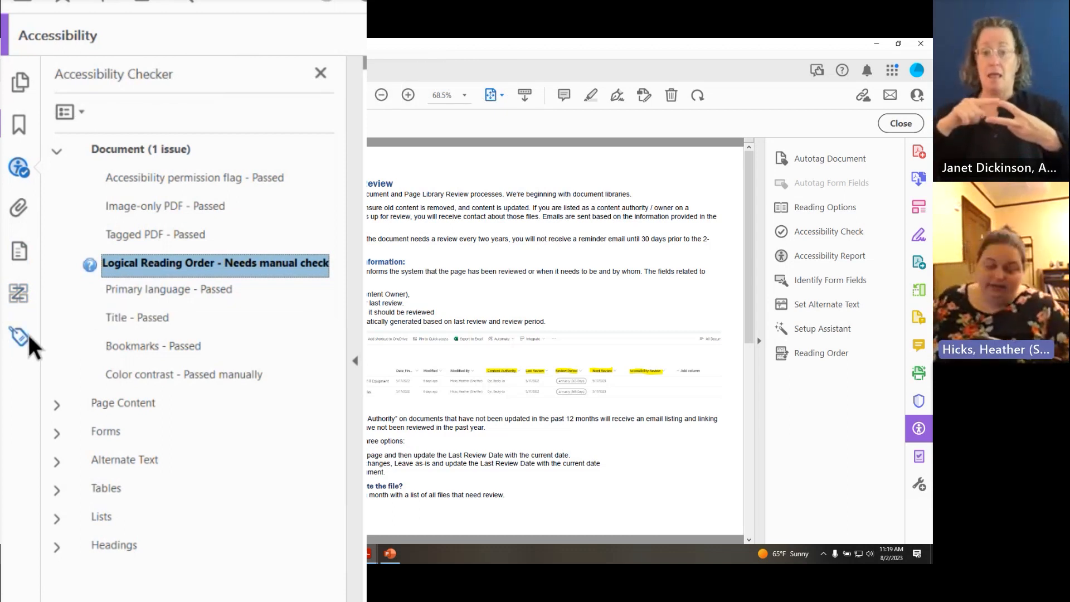
pyautogui.click(13, 301)
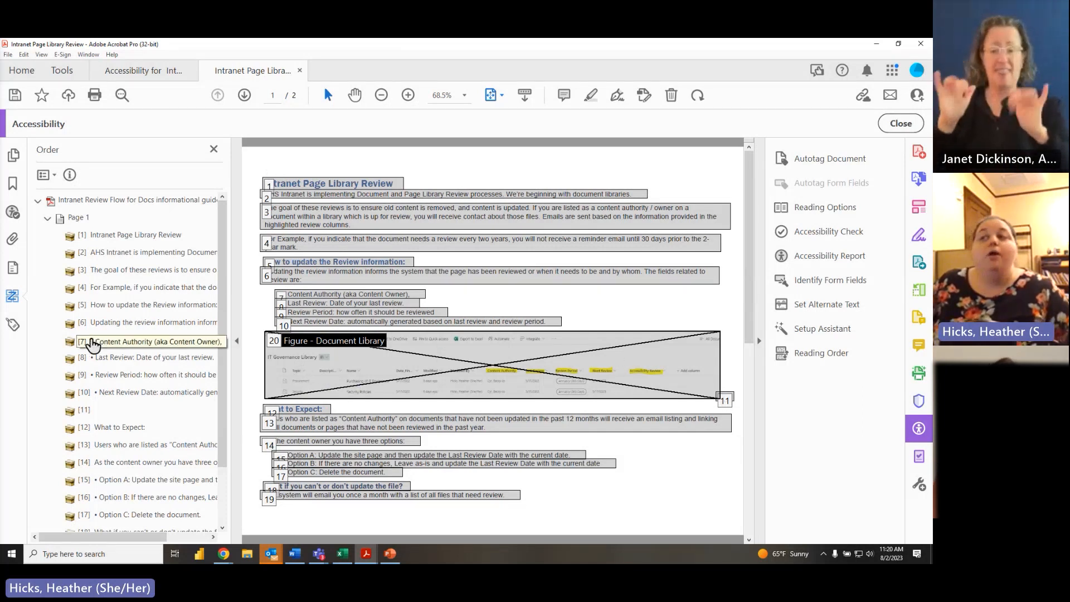
pyautogui.scroll(-3, 89, 352)
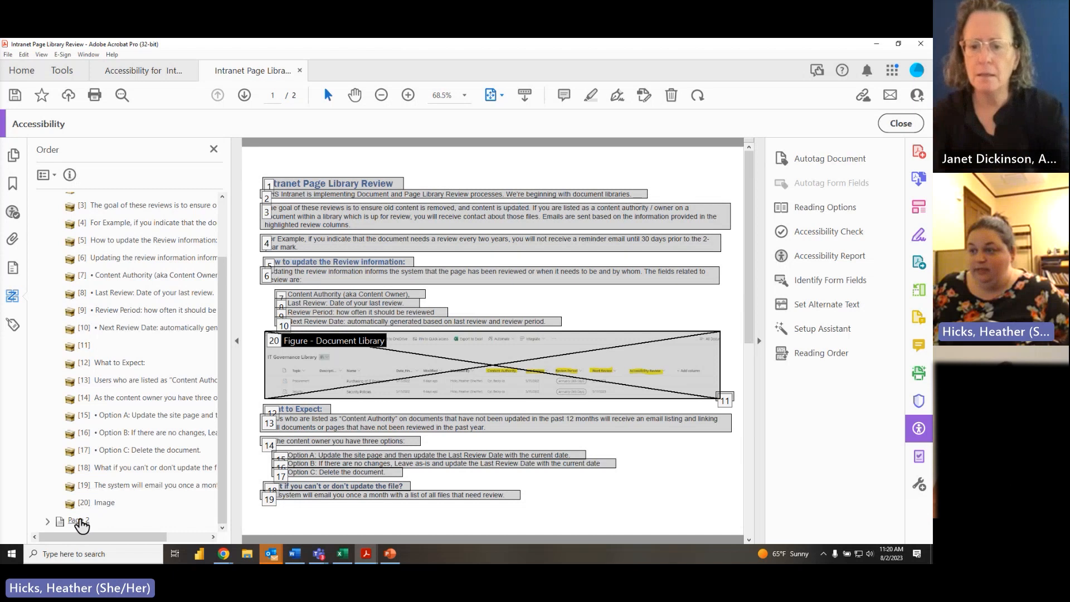
pyautogui.moveTo(89, 503); pyautogui.dragTo(91, 335)
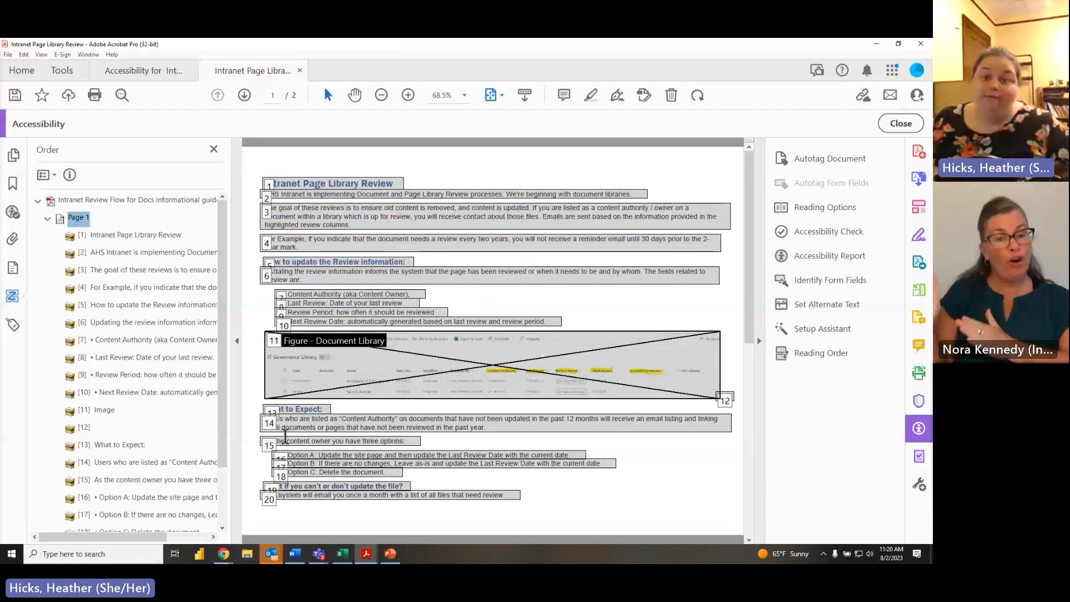
# - Tag the empty item after Accessible Documents & PDFs in page 2's reading order as background/artifact
pyautogui.scroll(-3, 392, 375)
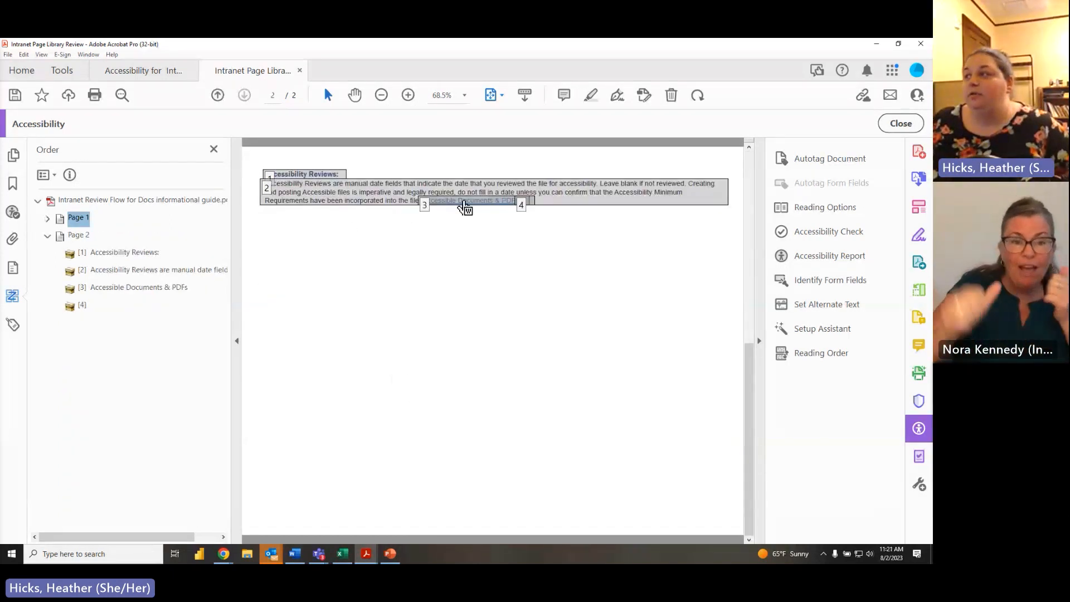
pyautogui.click(81, 308)
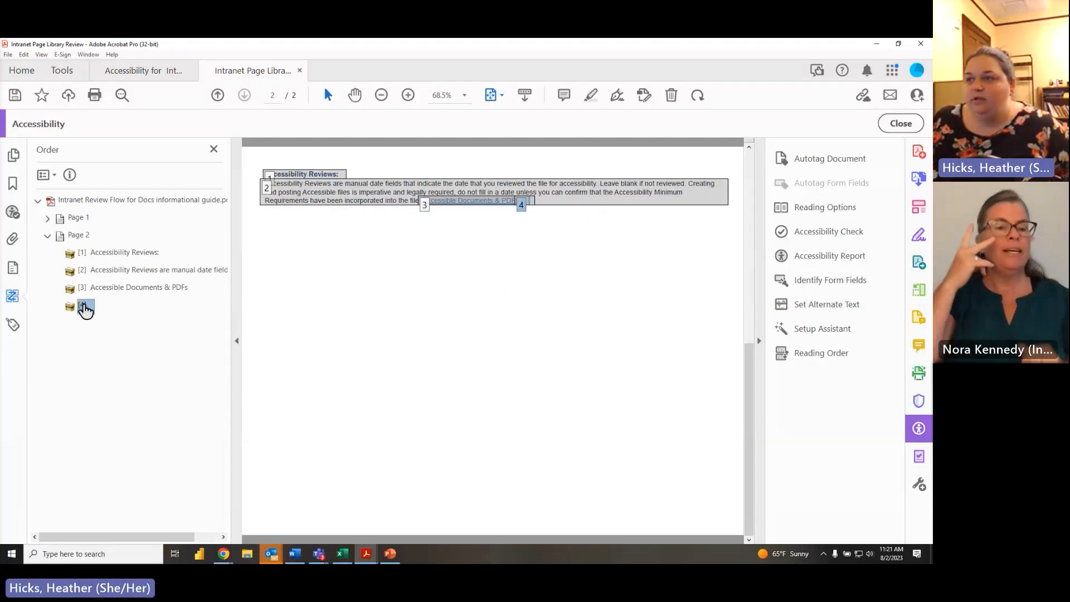
pyautogui.rightClick(82, 308)
pyautogui.click(166, 295)
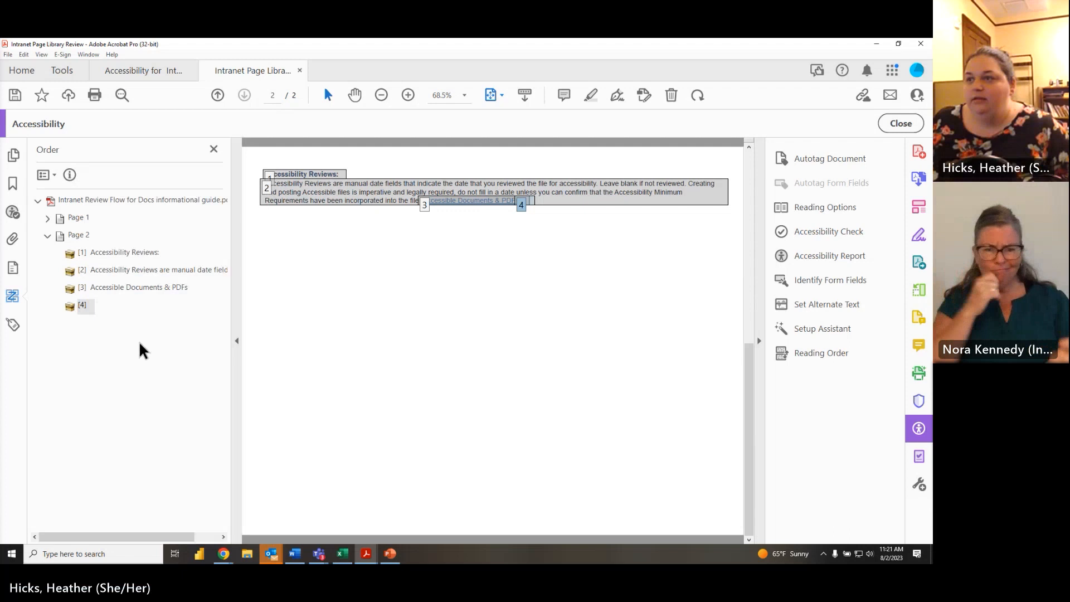
pyautogui.click(9, 324)
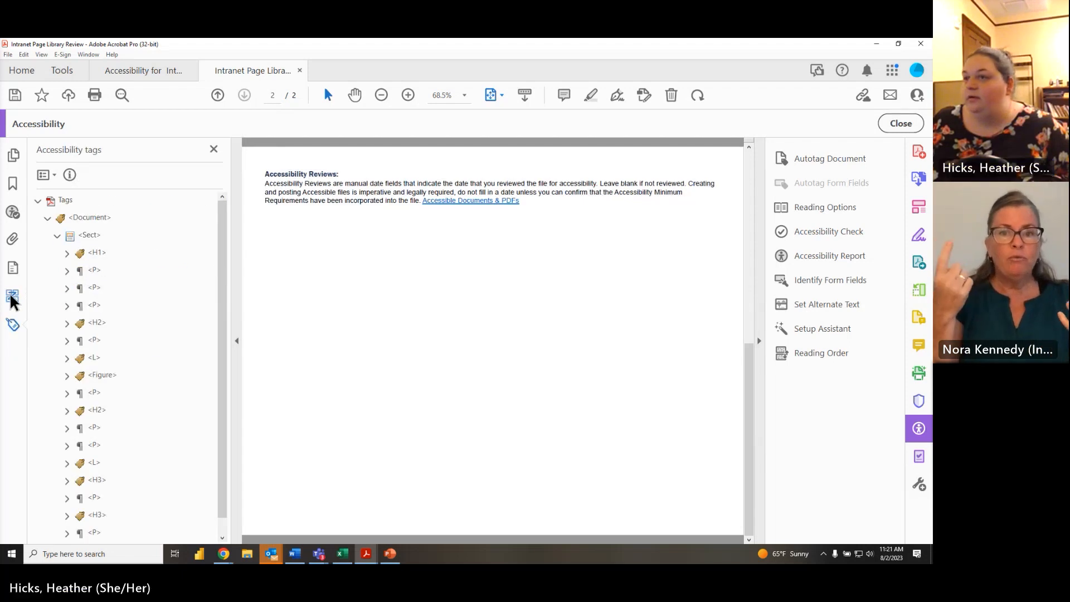
pyautogui.click(12, 300)
pyautogui.rightClick(83, 313)
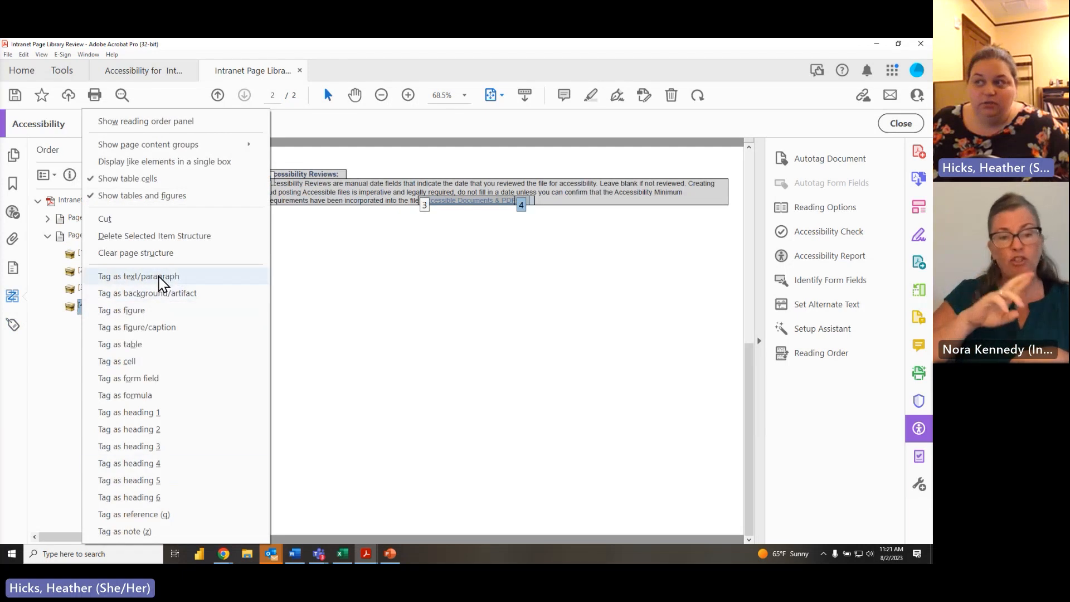
pyautogui.click(166, 294)
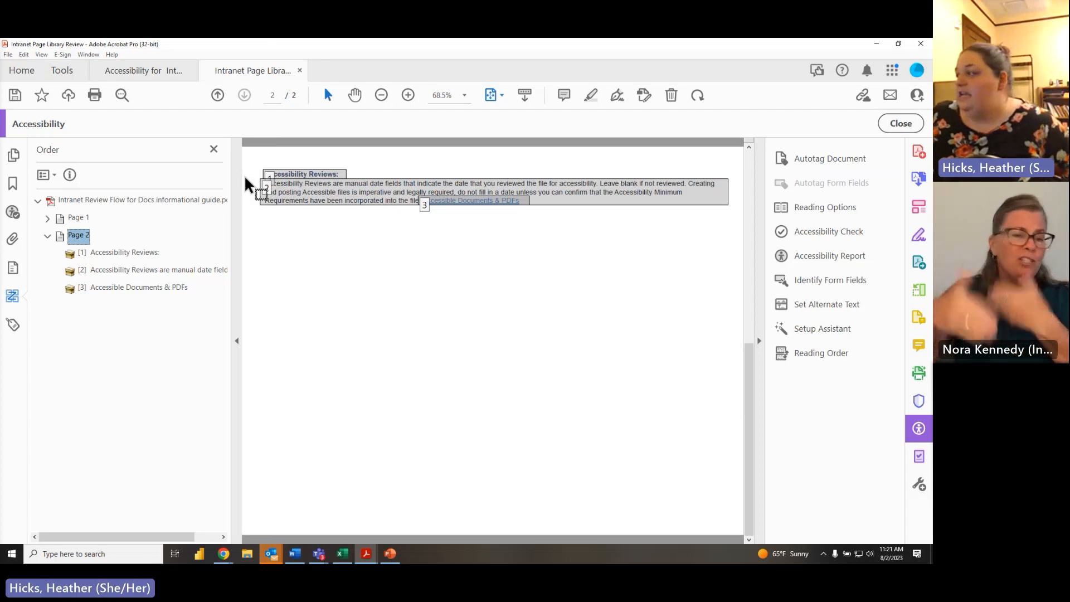
# - With the Reading Order tool, select page 1's content from the title through the Review Period bullet and tag it as Text/Paragraph
pyautogui.click(823, 356)
pyautogui.moveTo(453, 119); pyautogui.dragTo(736, 125)
pyautogui.scroll(3, 368, 240)
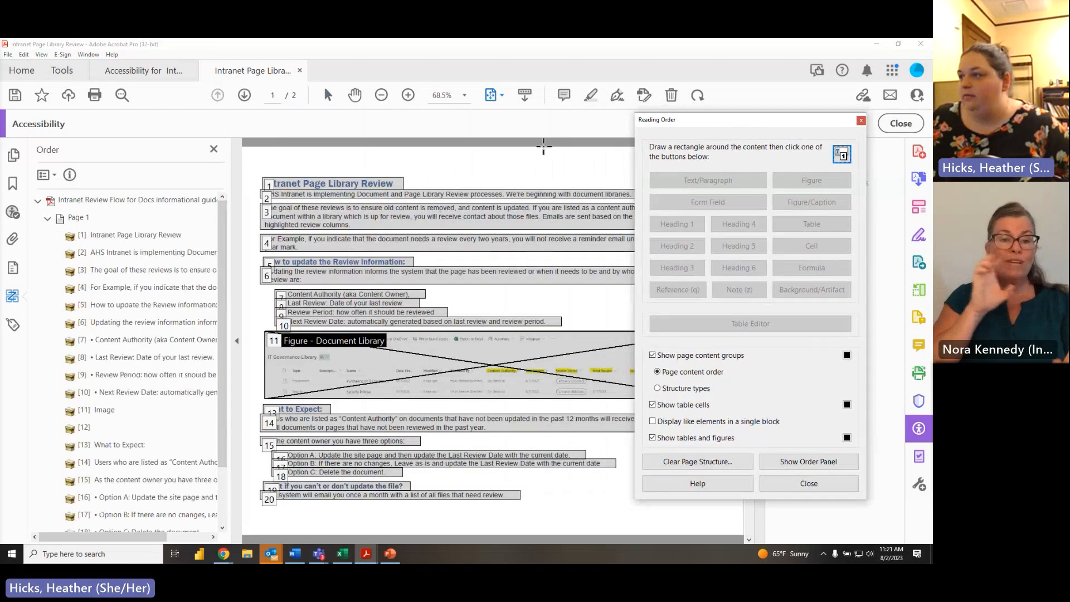
pyautogui.moveTo(251, 167); pyautogui.dragTo(913, 321)
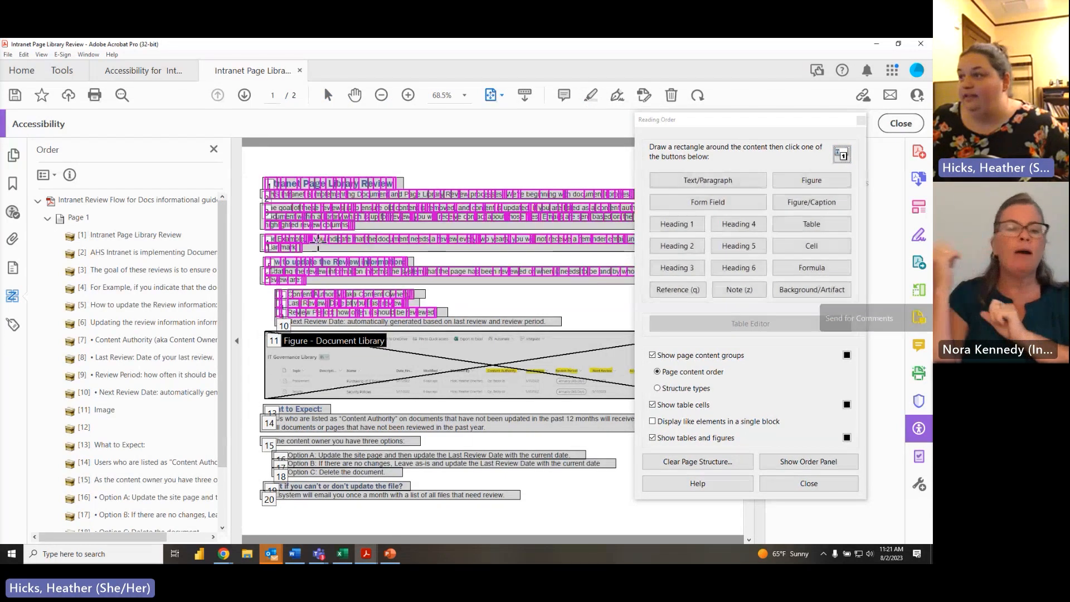
pyautogui.click(692, 181)
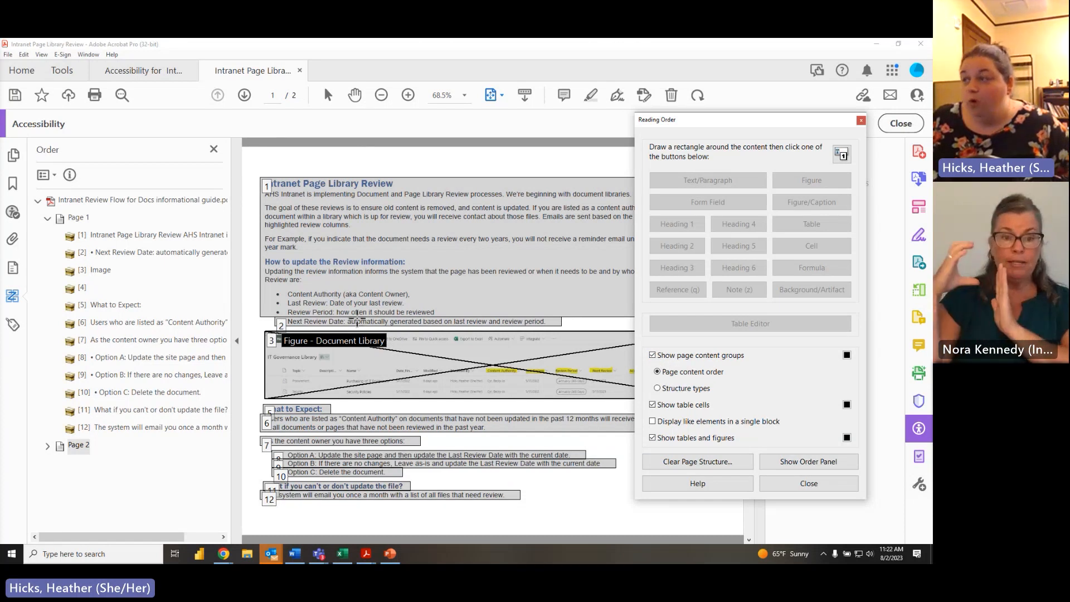
# - Tag the title "Intranet Page Library Review" as Heading 1 and "How to update the Review information:" as Heading 2
pyautogui.moveTo(373, 556)
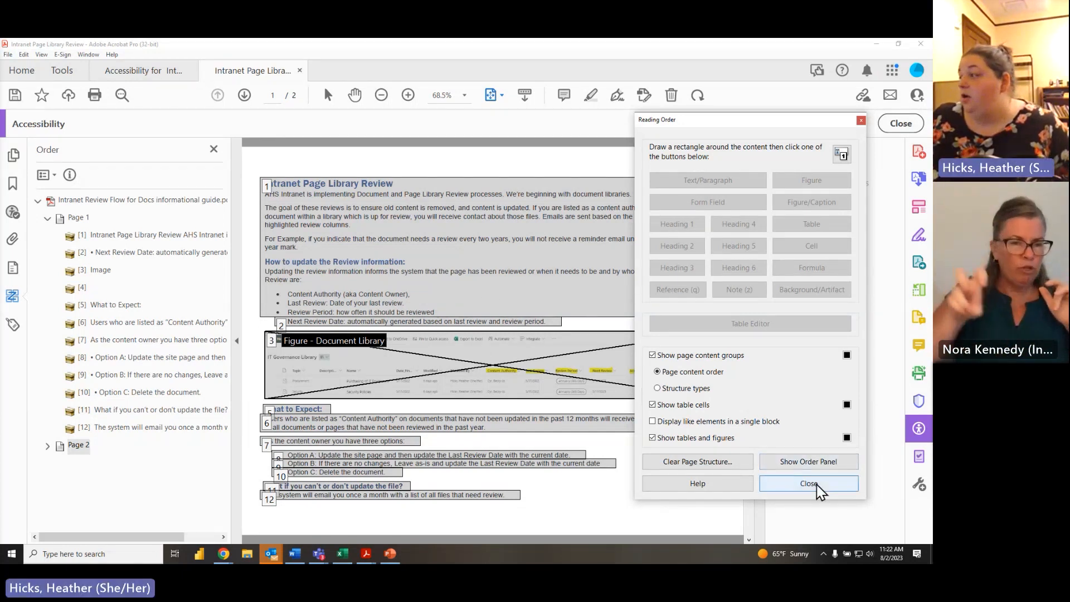
pyautogui.click(274, 243)
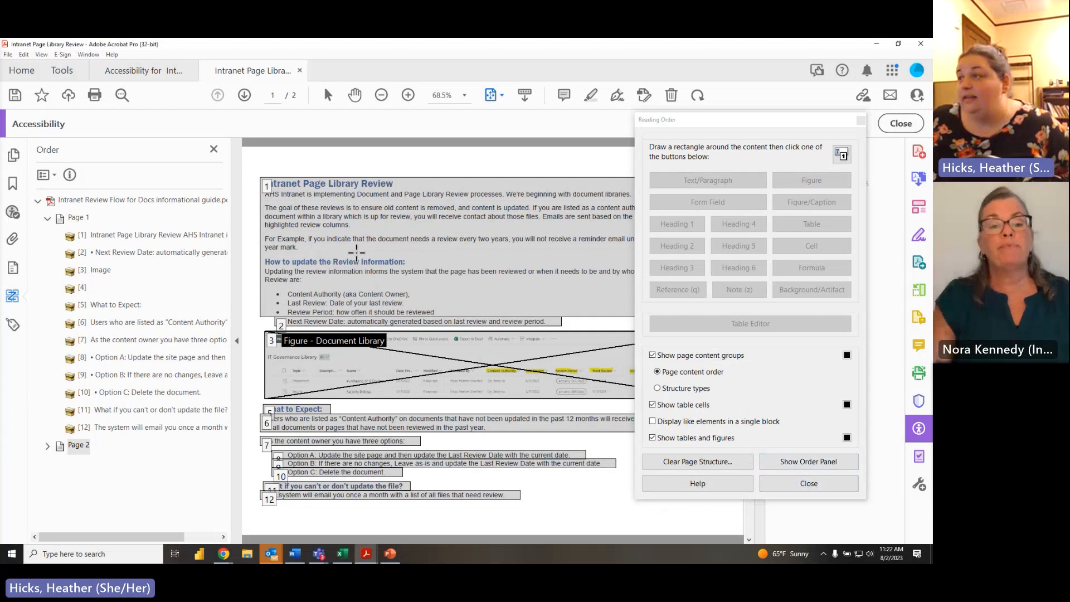
pyautogui.moveTo(260, 162)
pyautogui.mouseDown()
pyautogui.moveTo(329, 191)
pyautogui.moveTo(418, 193)
pyautogui.mouseUp()
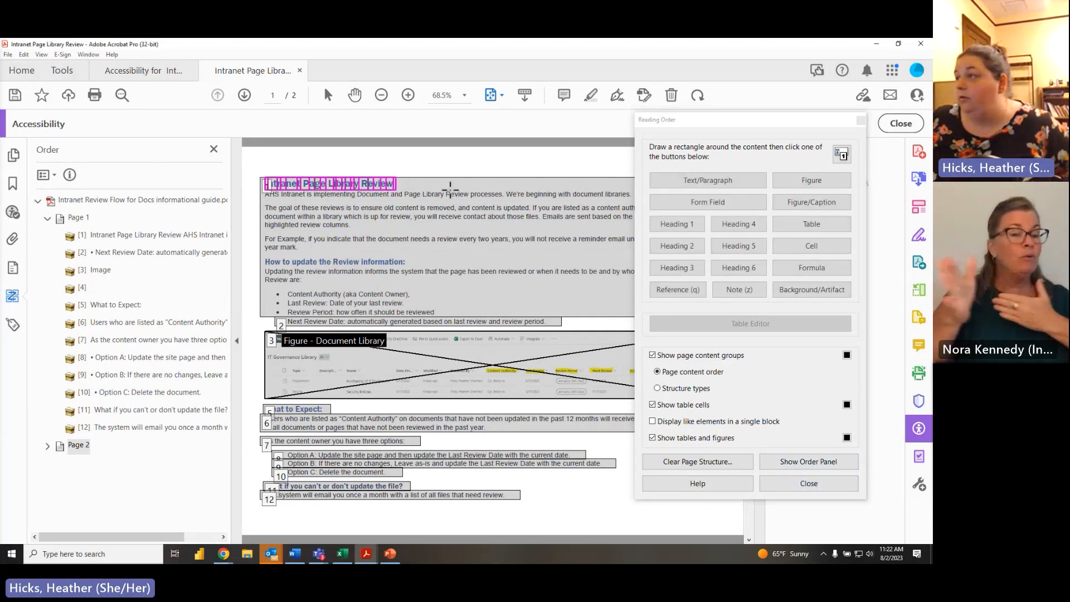
pyautogui.click(691, 229)
pyautogui.moveTo(255, 254); pyautogui.dragTo(439, 272)
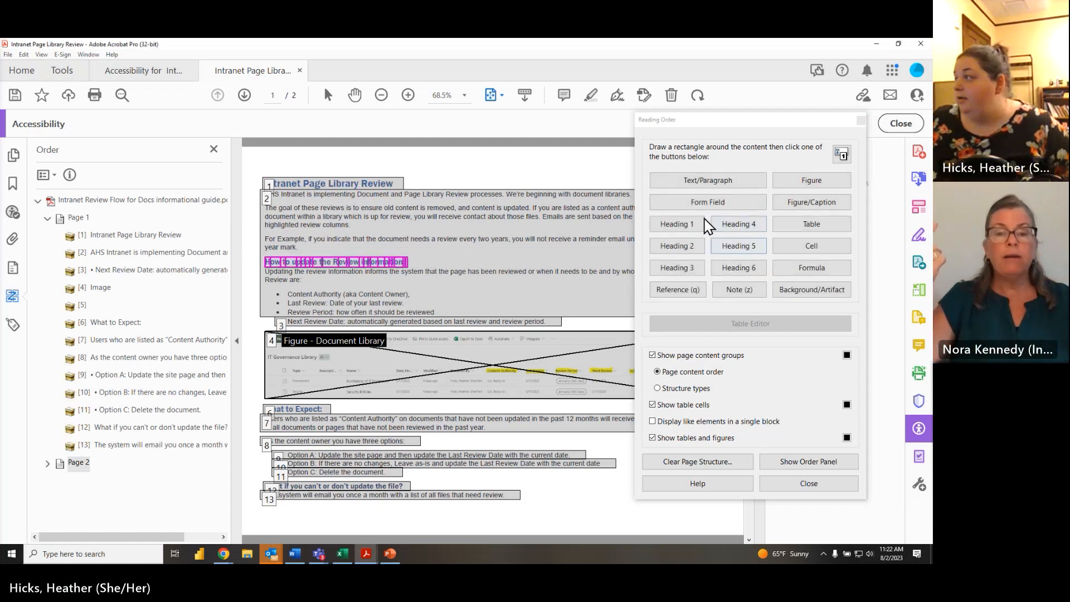
pyautogui.click(690, 246)
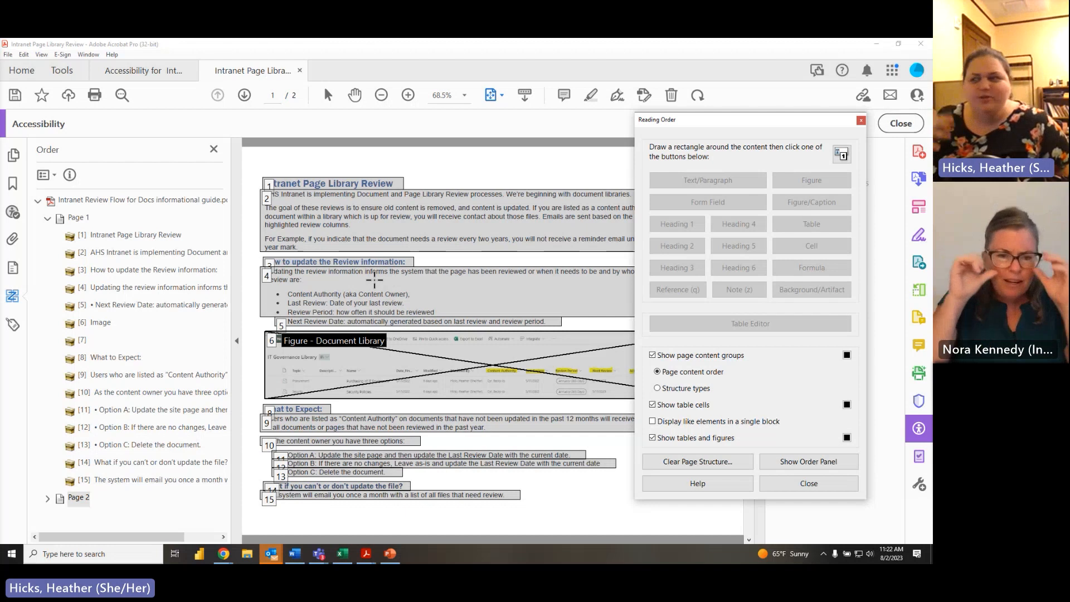
# - Close the Reading Order tool, show the accessibility tags, and highlight the content of the <Sect> and <H1> tags on page 1
pyautogui.click(809, 483)
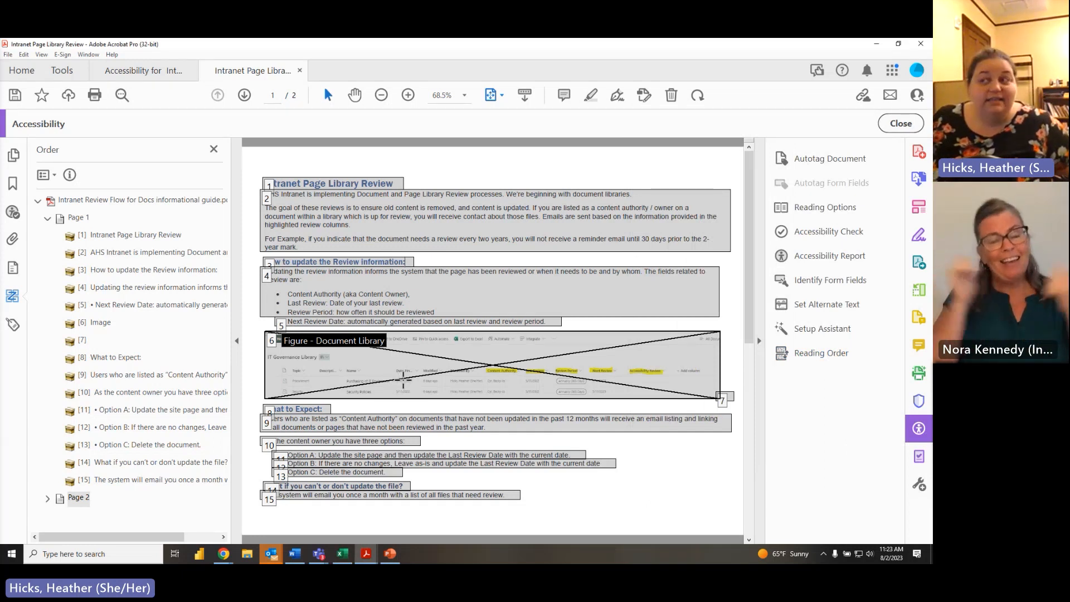
pyautogui.click(15, 326)
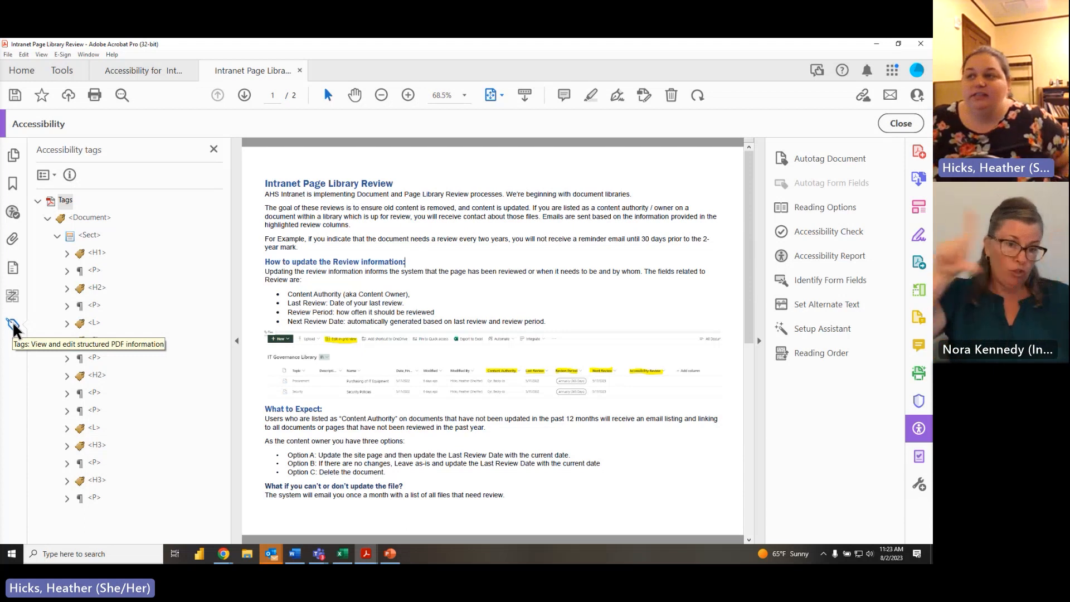
pyautogui.click(89, 236)
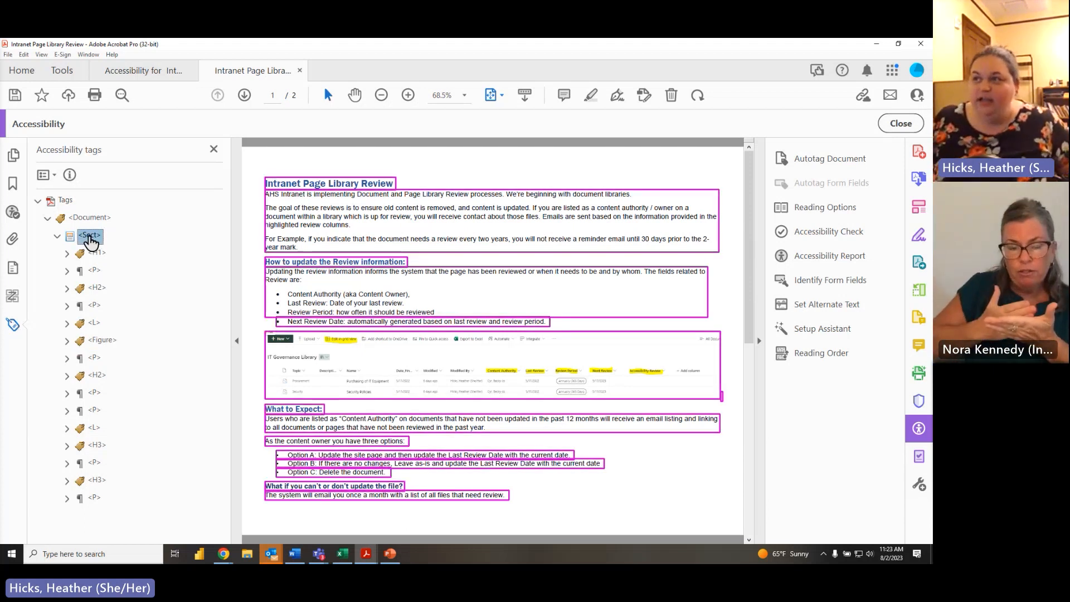
pyautogui.click(95, 253)
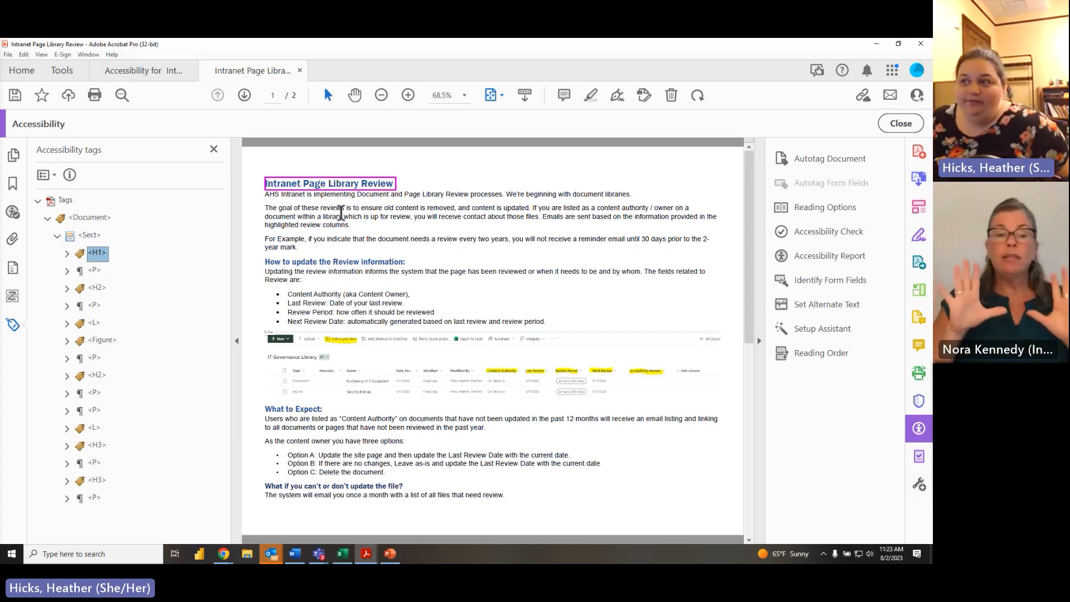
# - Switch to PowerPoint, review the Tag Structure, General & Heading Tags and Container & Table Tags slides, and return to the PDF in Acrobat
pyautogui.click(390, 553)
pyautogui.scroll(-9, 93, 415)
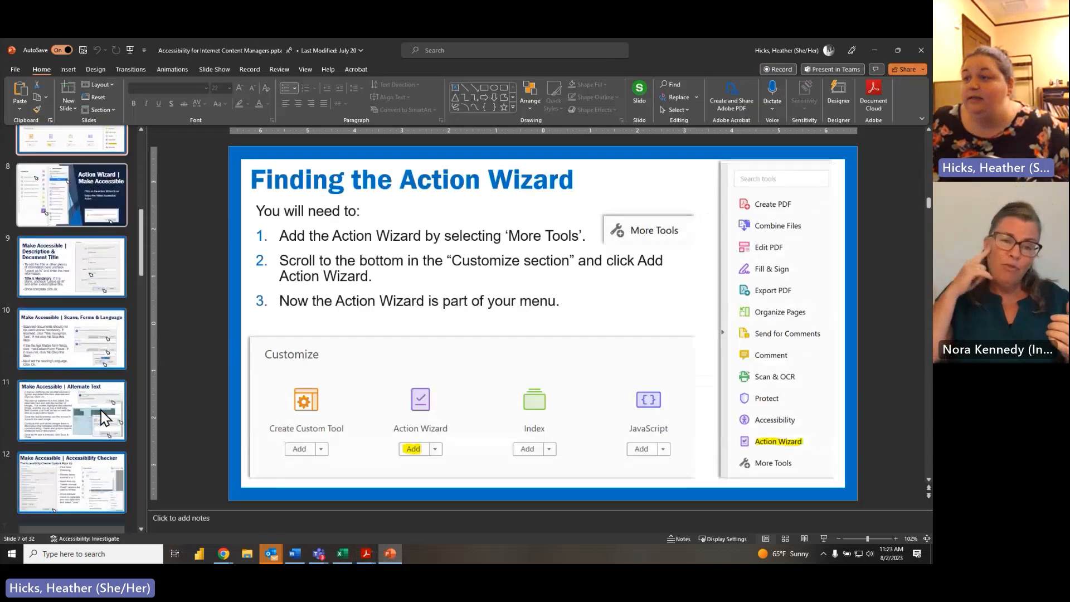
pyautogui.scroll(-4, 102, 417)
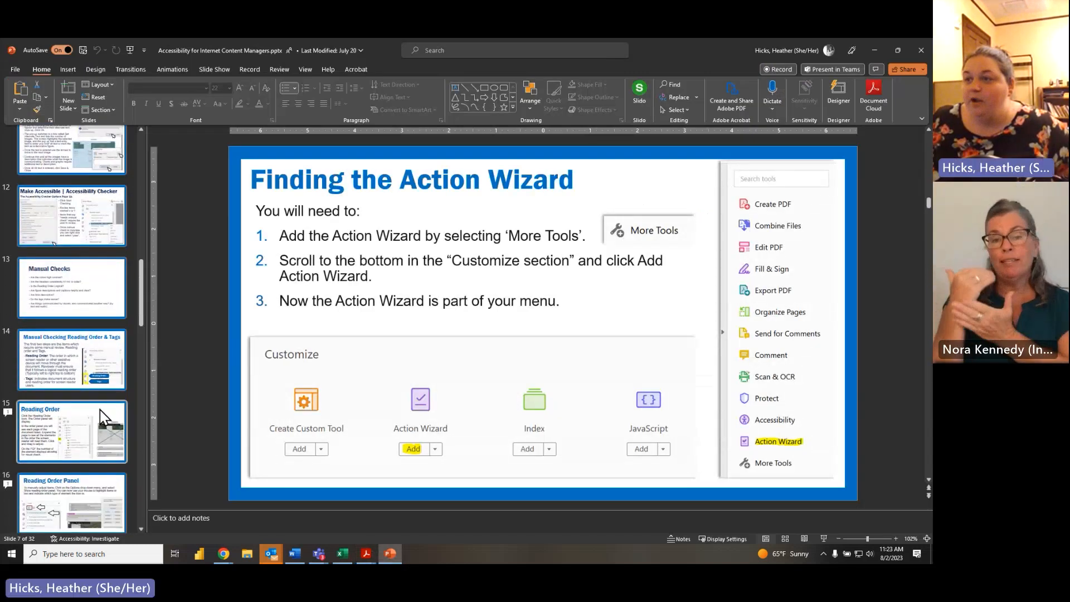
pyautogui.scroll(-1, 102, 416)
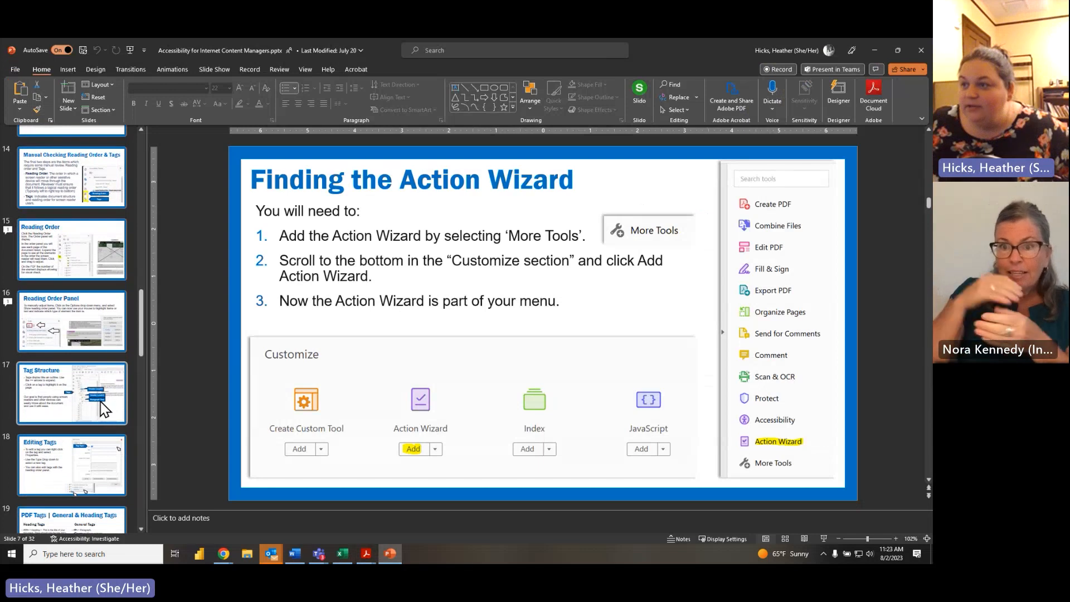
pyautogui.click(105, 410)
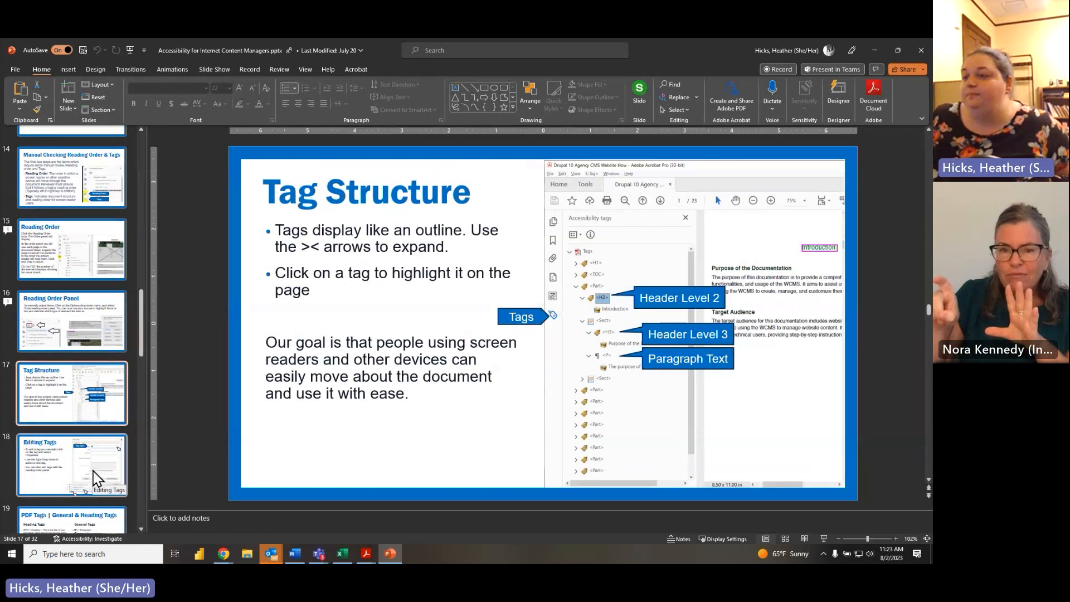
pyautogui.click(75, 521)
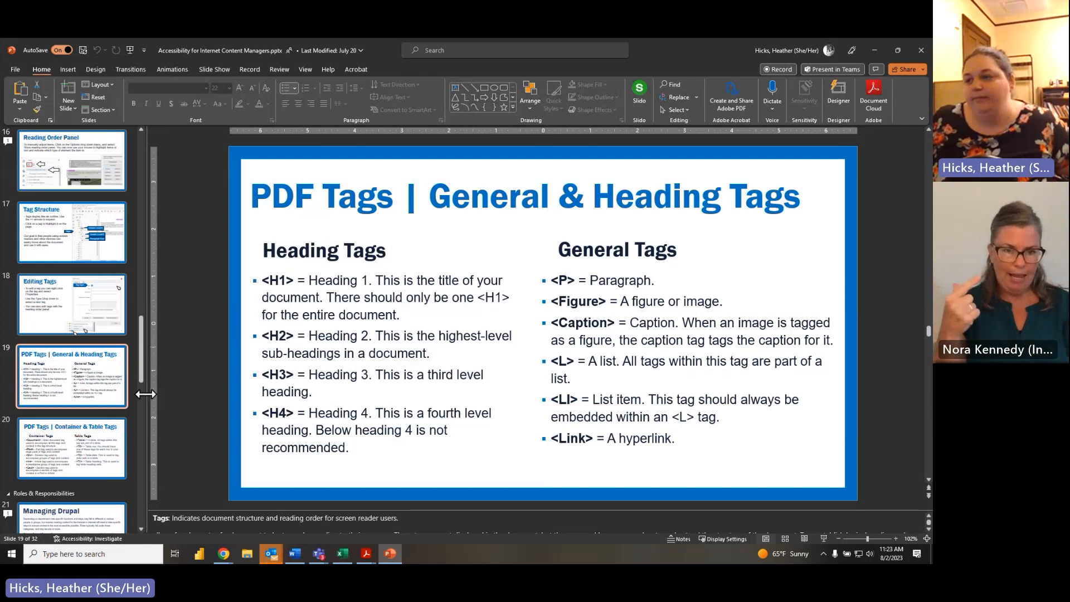
pyautogui.click(92, 446)
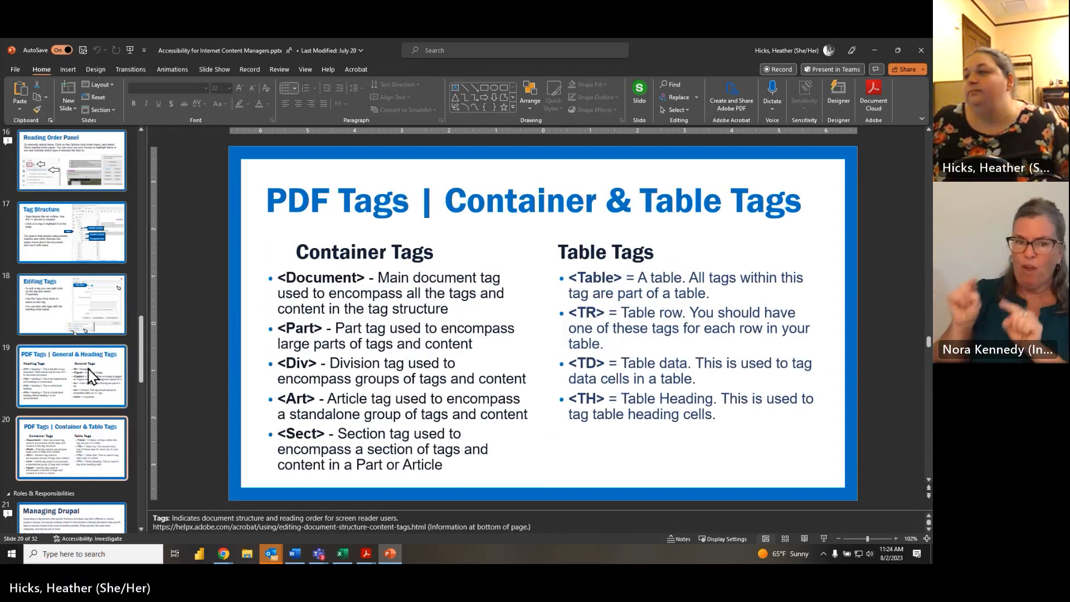
pyautogui.click(88, 377)
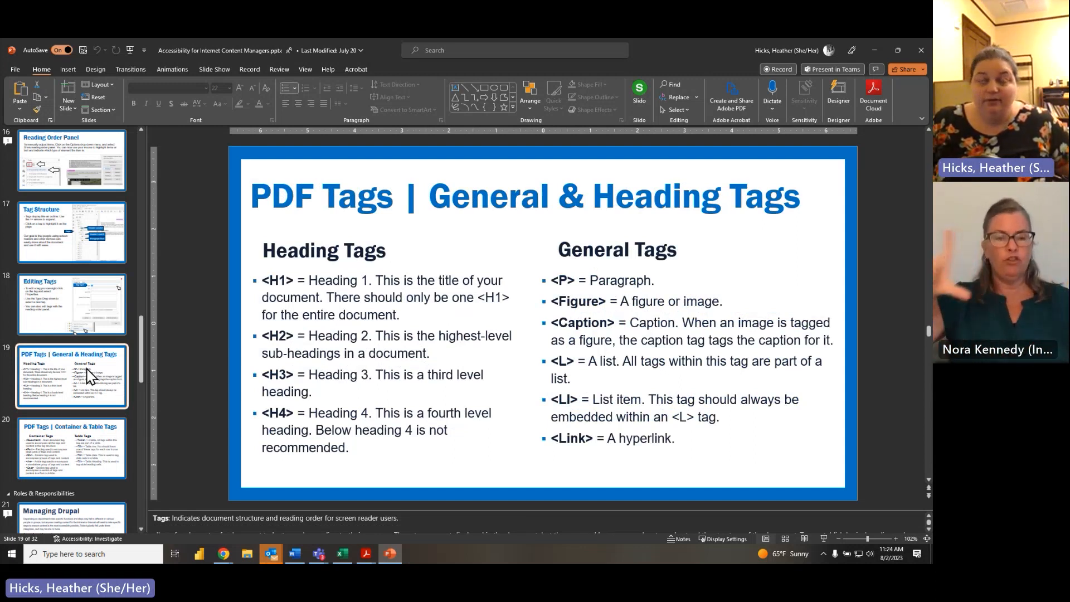
pyautogui.click(880, 48)
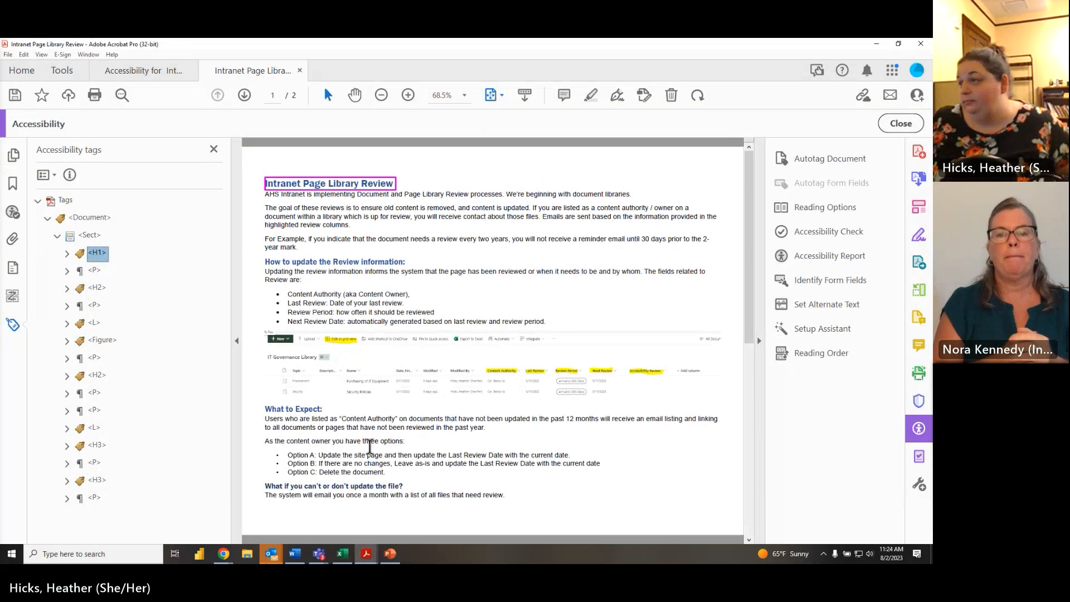
# - Check on the page what the first <P>, the first <H2> and the <P> tag following it cover
pyautogui.click(92, 272)
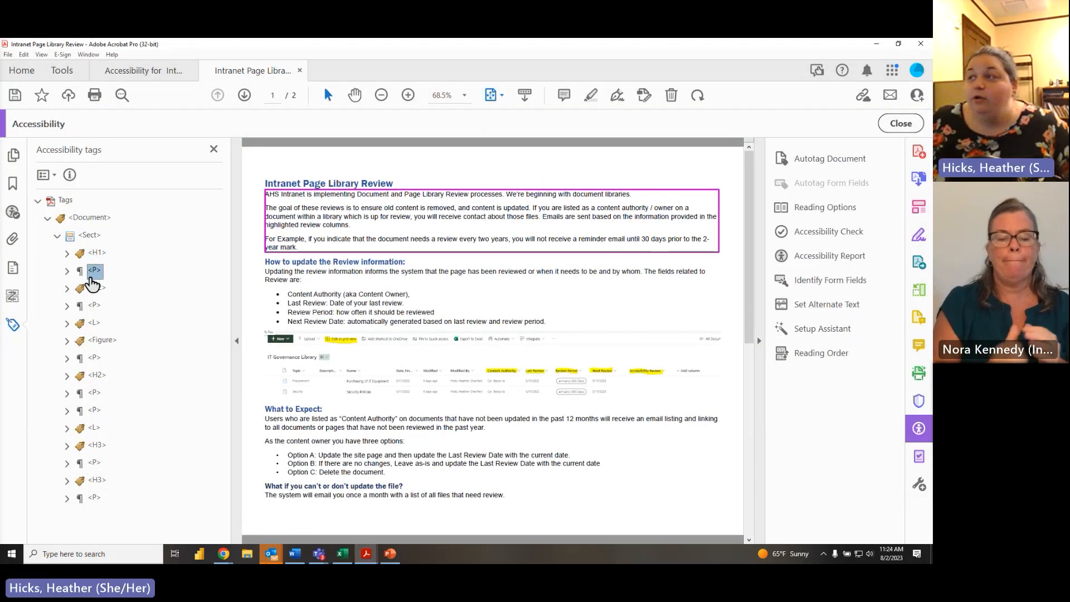
pyautogui.click(94, 288)
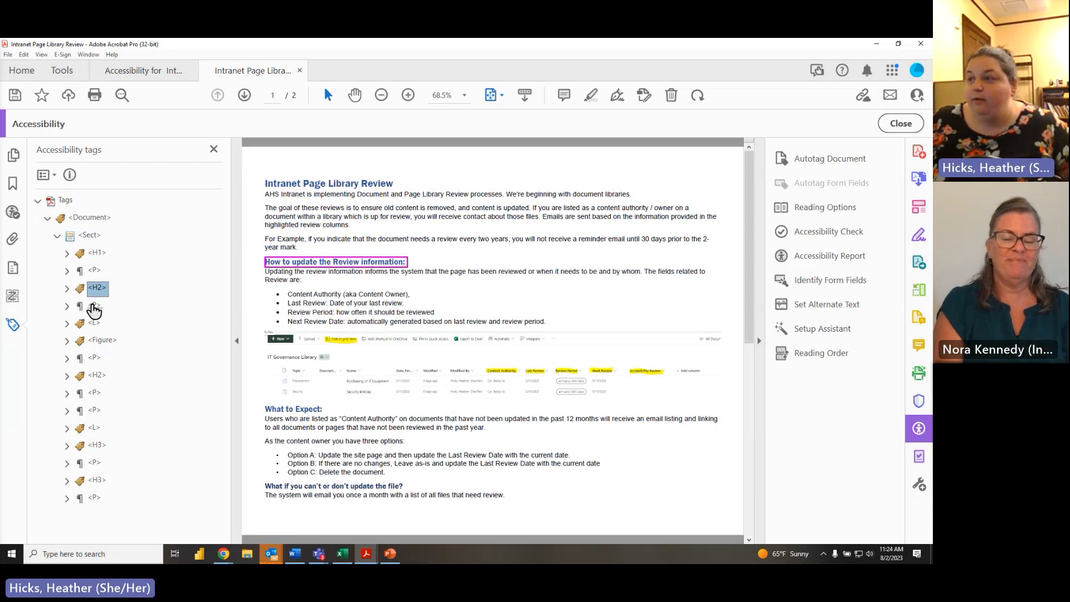
pyautogui.click(94, 306)
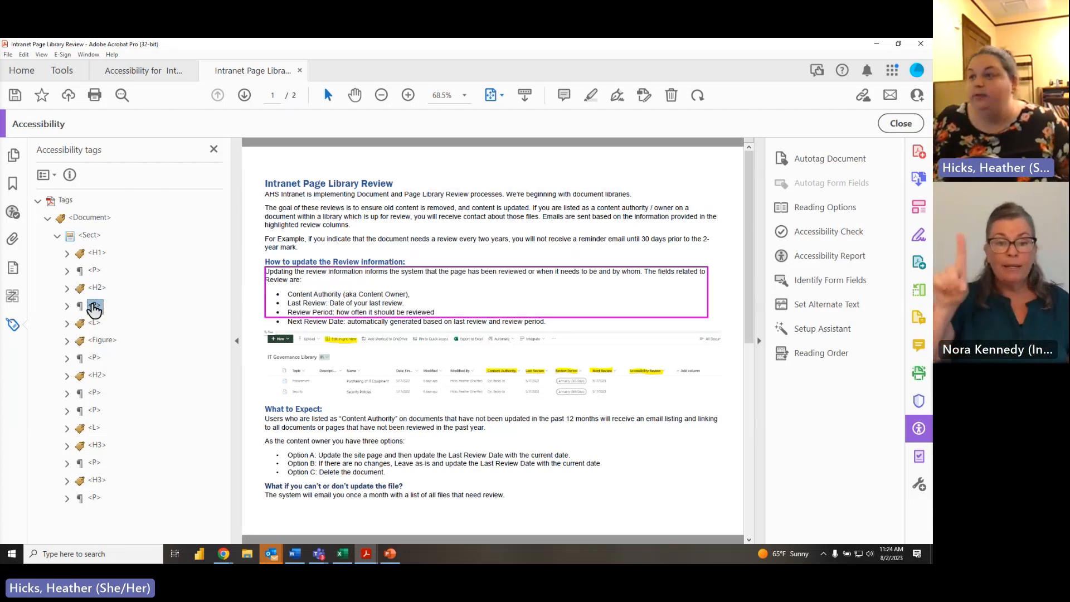
# - Expand the first <L> tag through <LI> and <LBody>, highlight its Next Review Date item on the page, and collapse the list
pyautogui.click(67, 324)
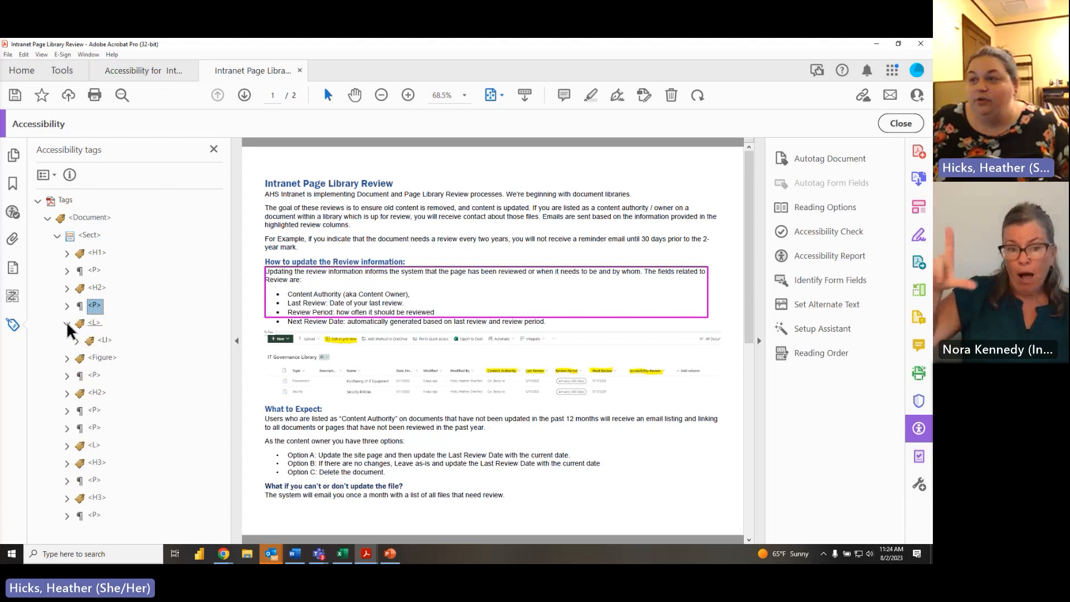
pyautogui.click(77, 341)
pyautogui.click(86, 358)
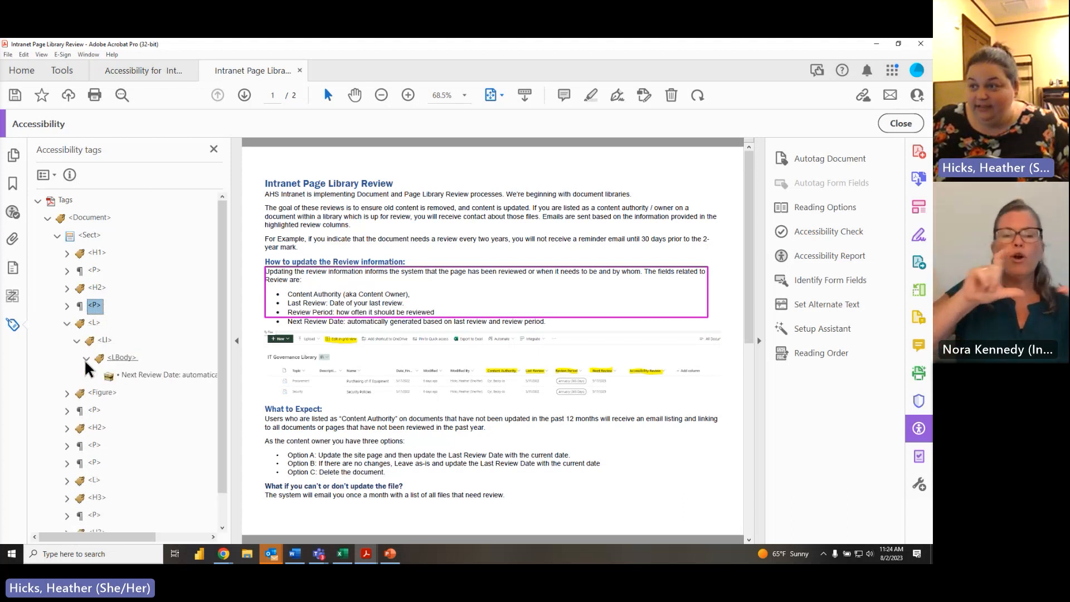
pyautogui.click(144, 375)
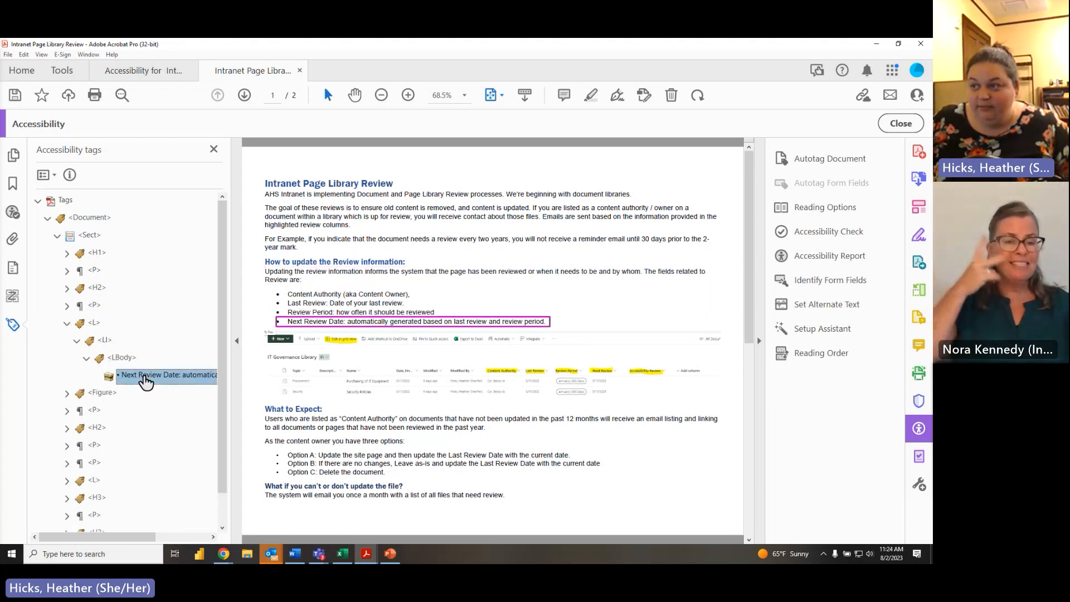
pyautogui.click(66, 324)
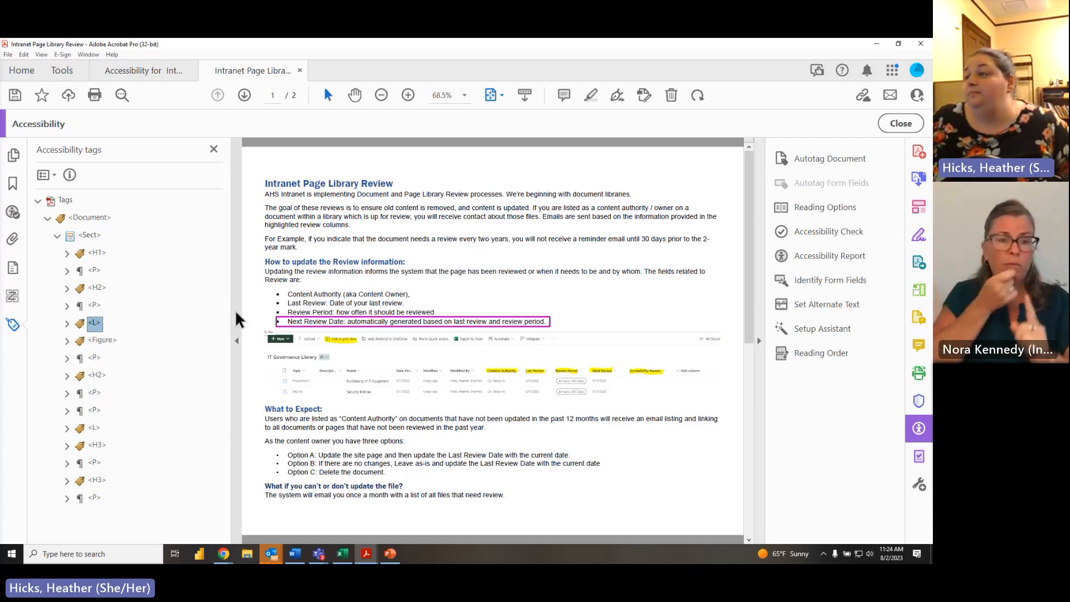
# - Expand the <Figure> tag and check the <P> tag for "As the content owner you have three options:" and the first <H3> tag
pyautogui.click(66, 341)
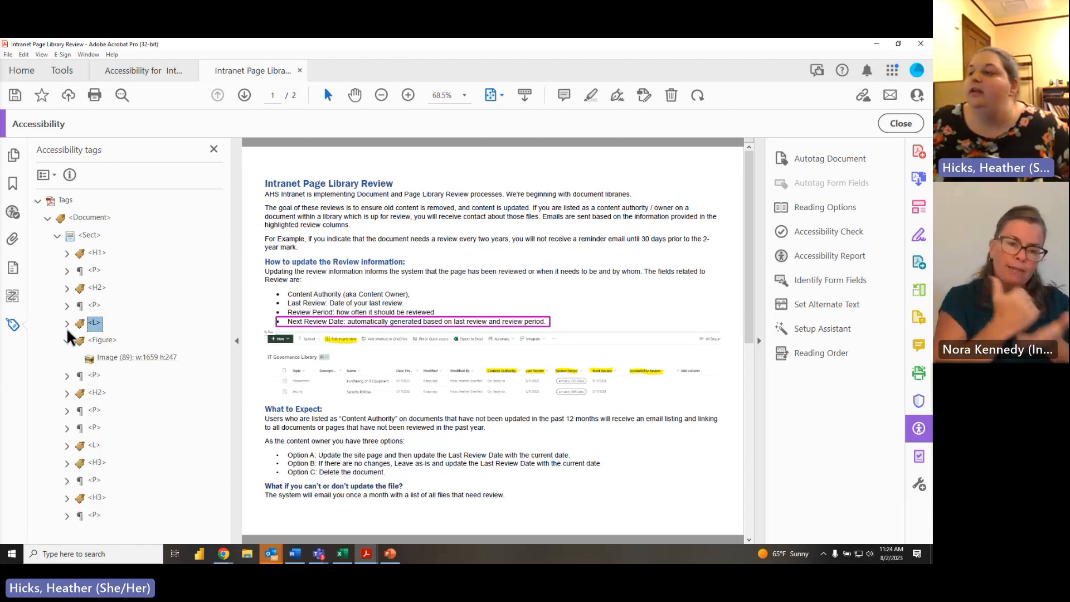
pyautogui.click(95, 432)
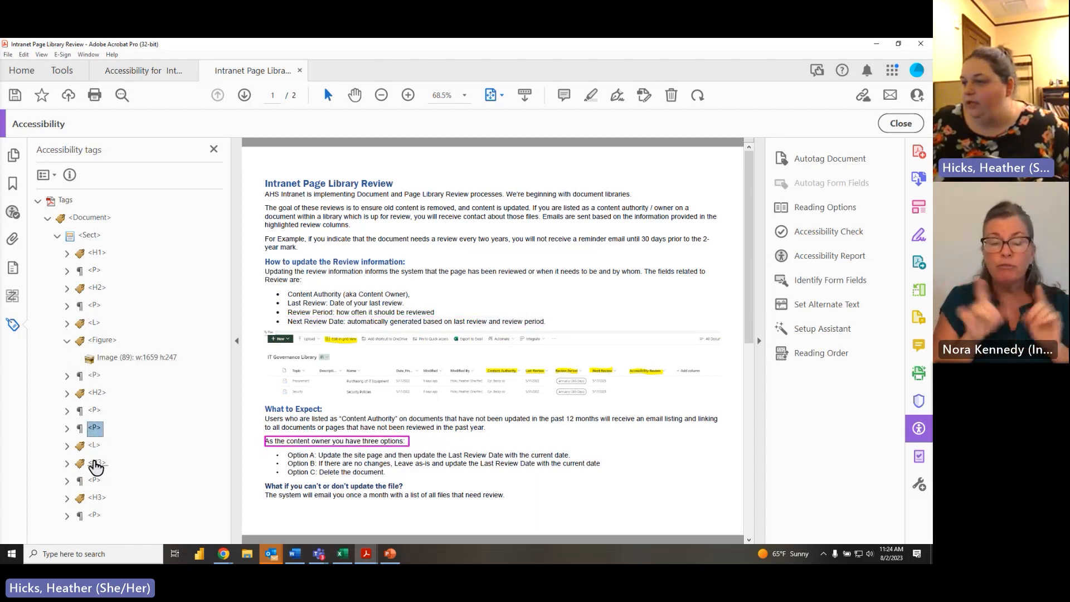
pyautogui.click(98, 464)
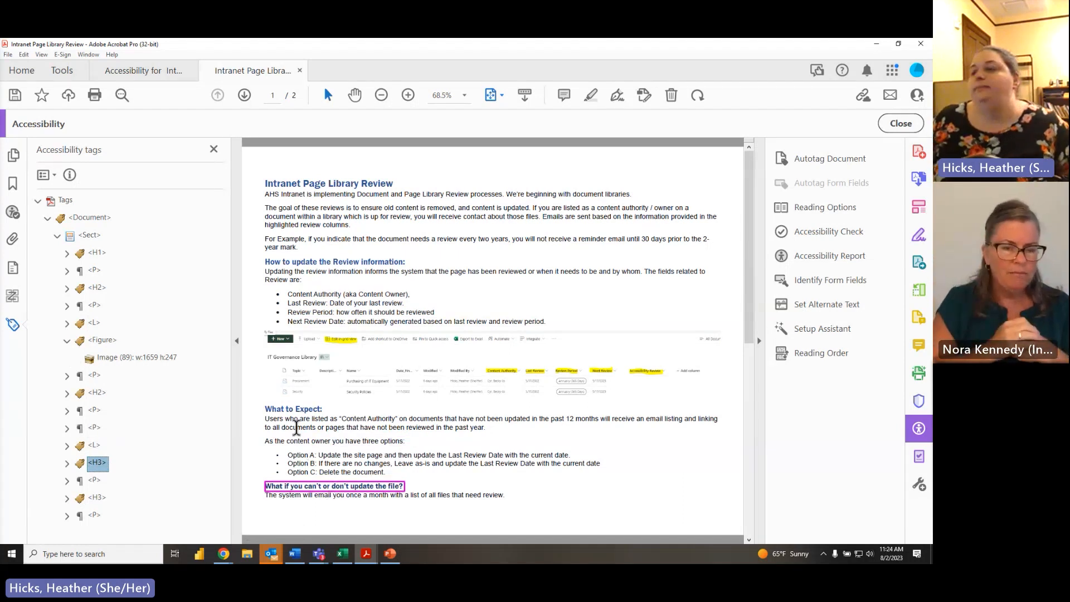
pyautogui.click(440, 449)
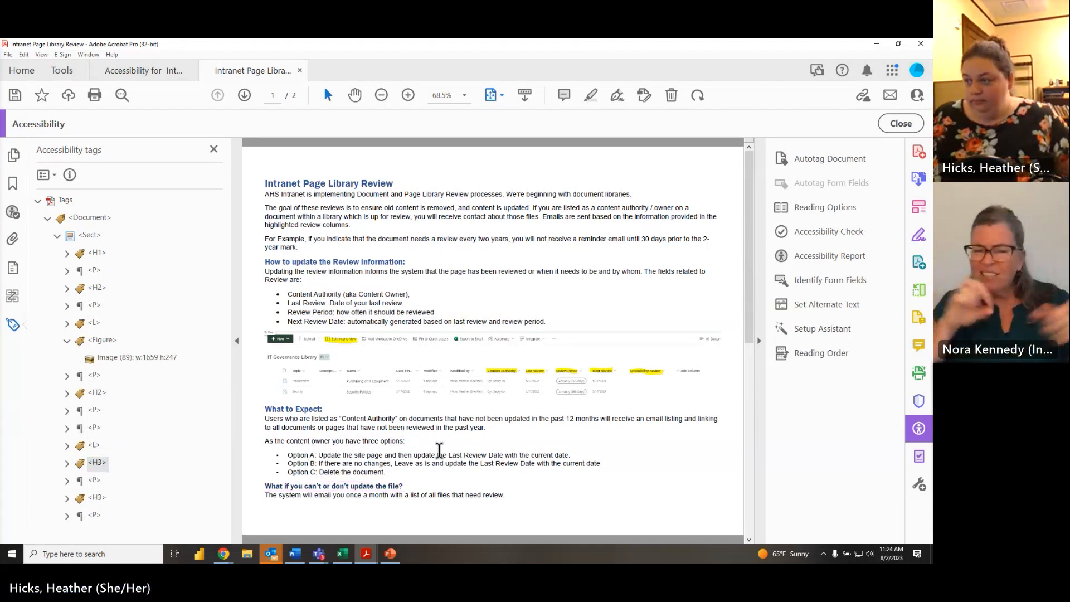
# - Switch to PowerPoint and show the Manual Checks slide
pyautogui.hotkey('alt', 'Tab')
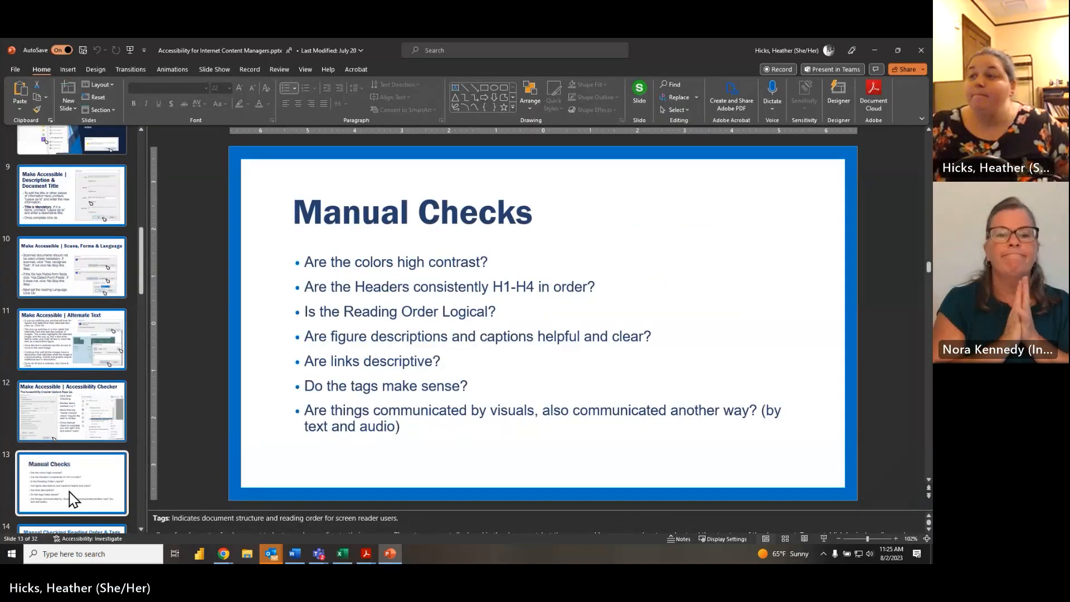